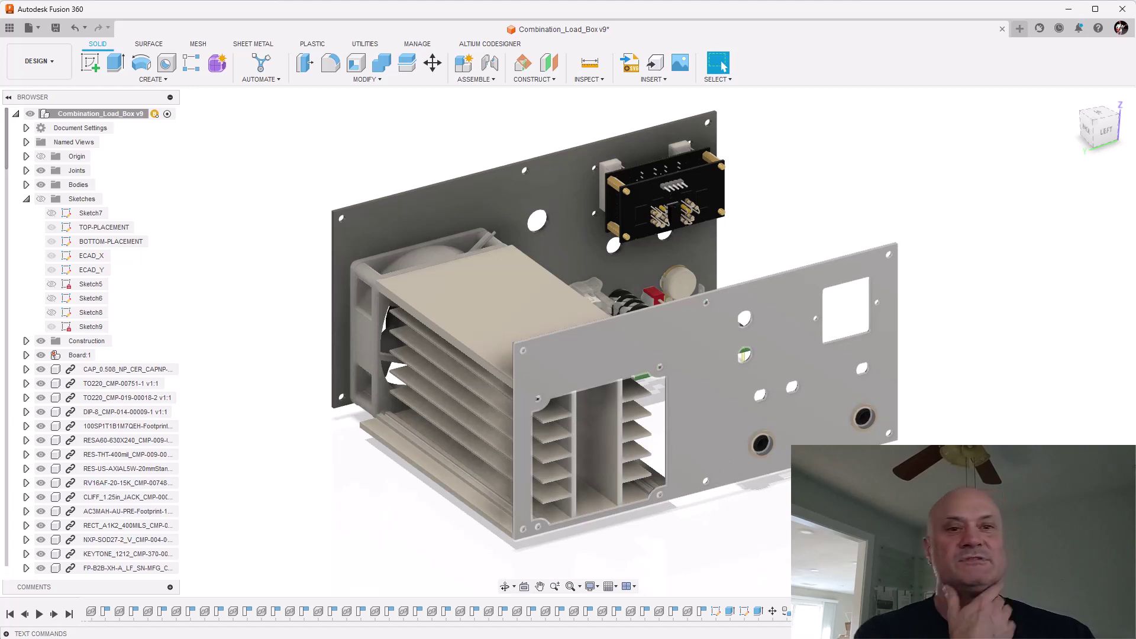
Start a new sketch on the front panel face of the load box.
click(723, 431)
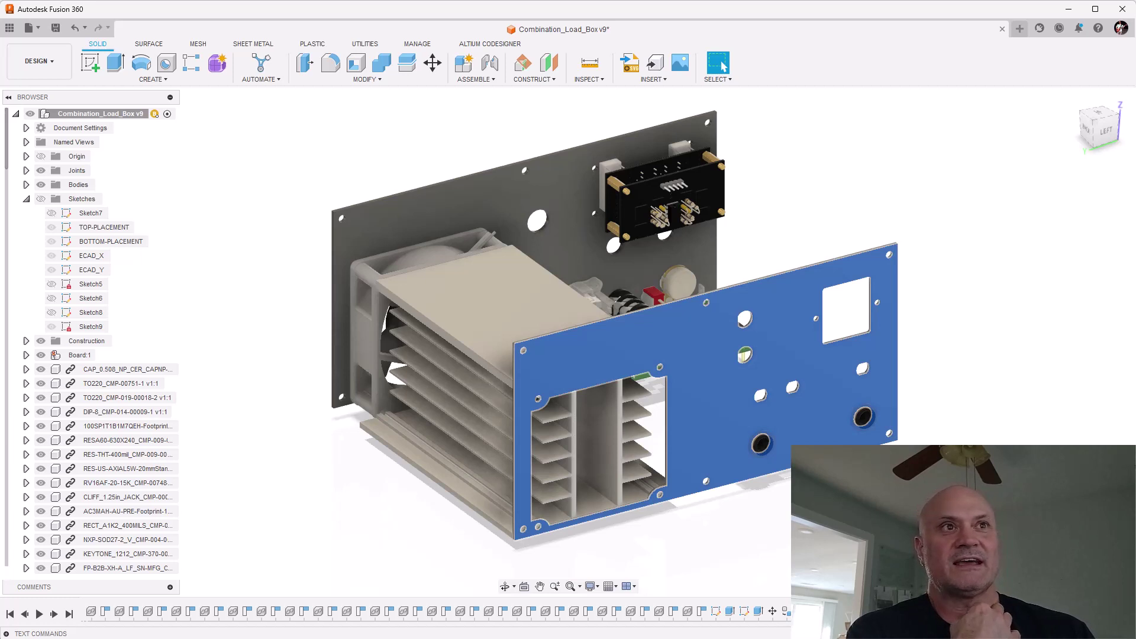
key(Escape)
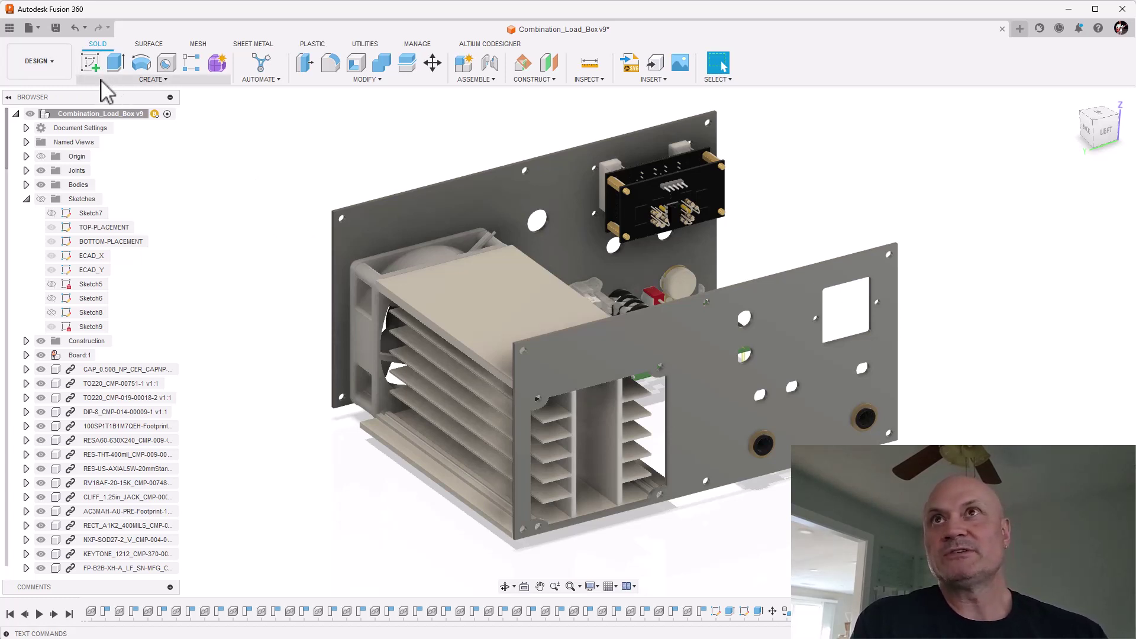
click(91, 62)
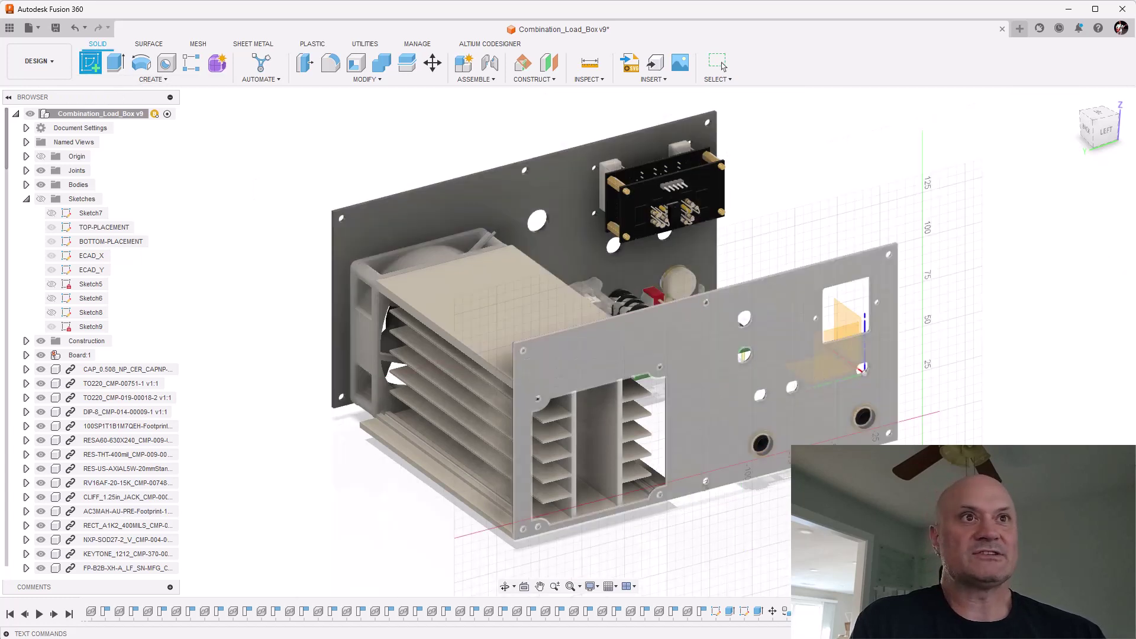
click(594, 507)
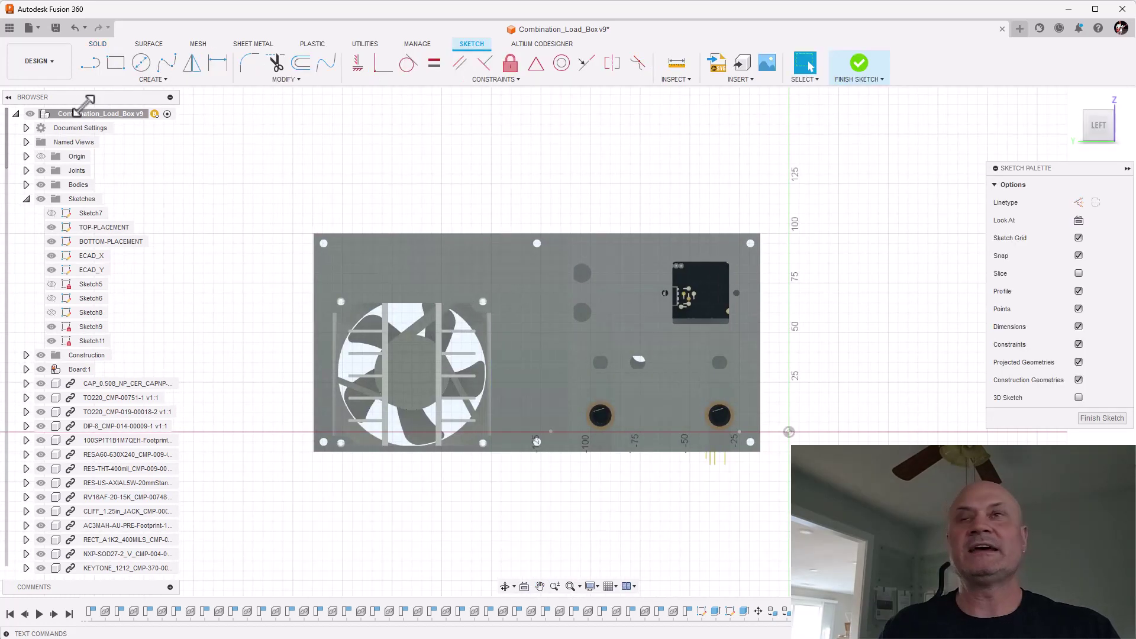
Project the front panel face into the sketch, capturing its outline and holes.
click(145, 80)
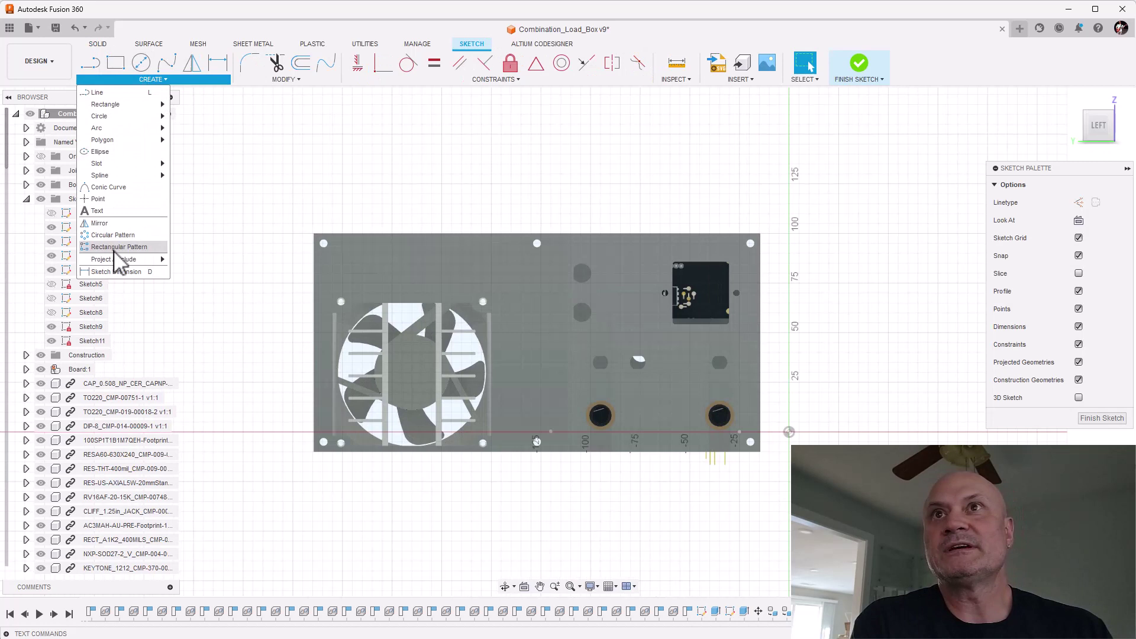
mouse_move(148, 260)
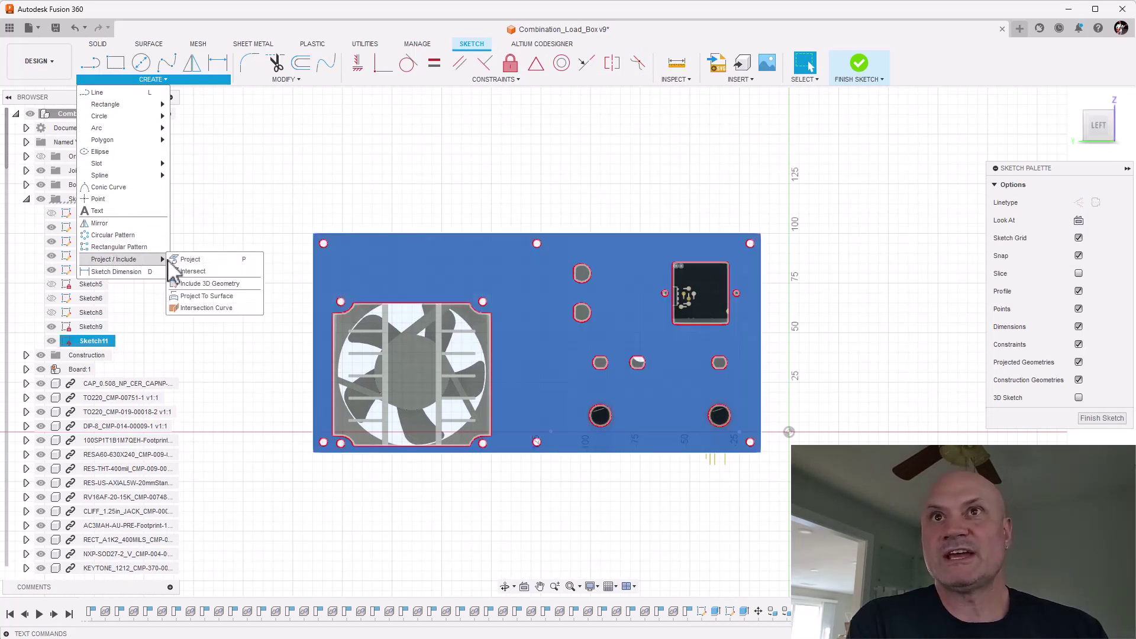
key(p)
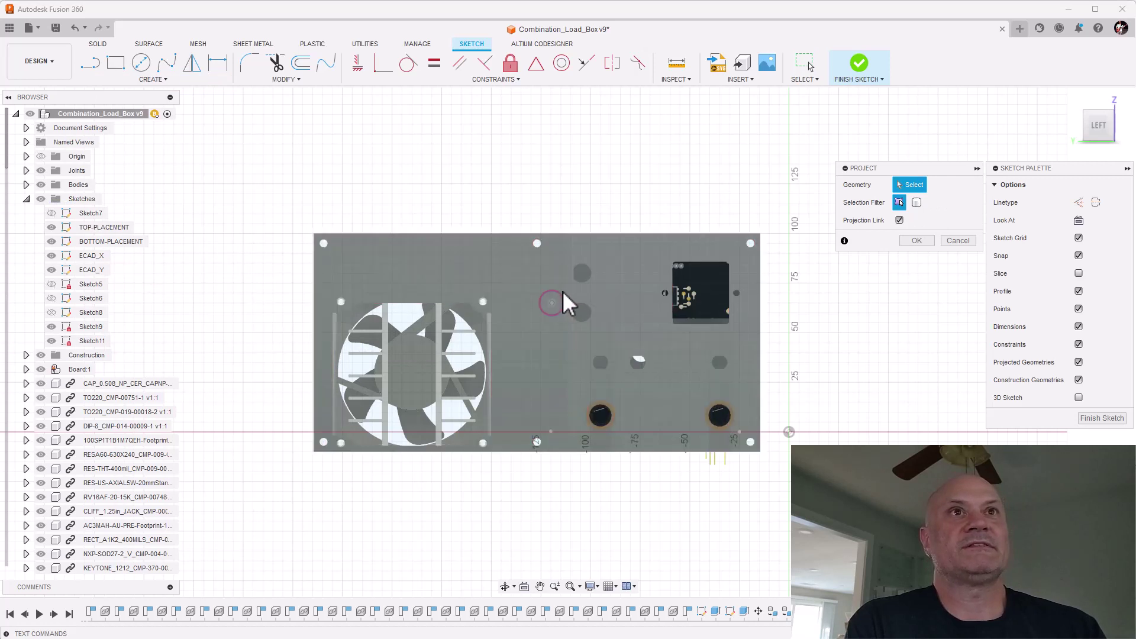
click(702, 445)
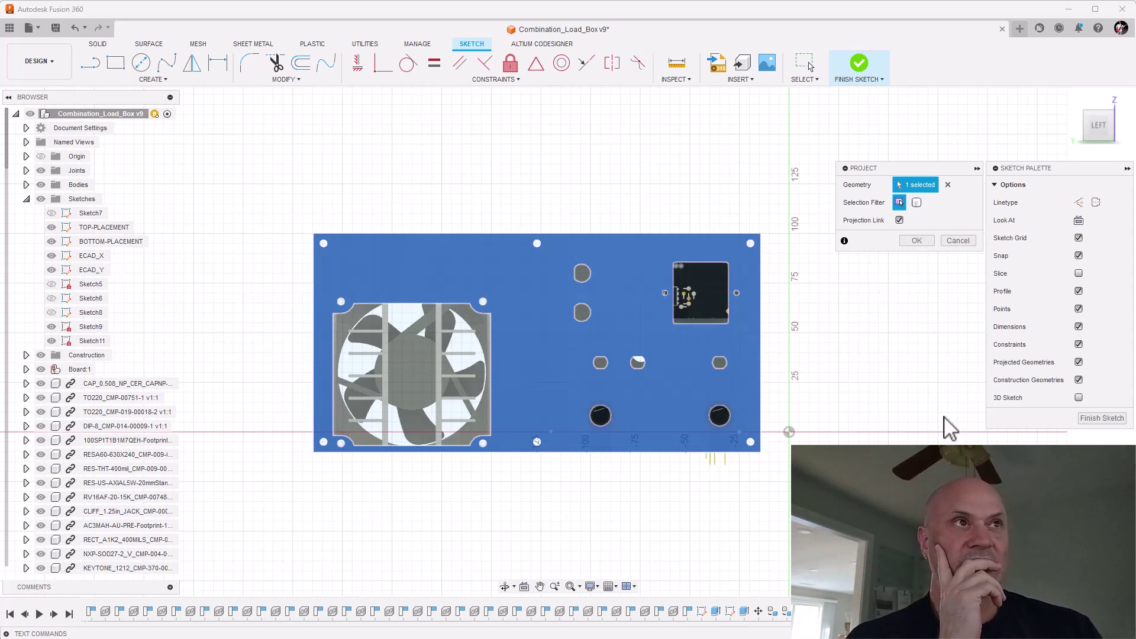
key(Return)
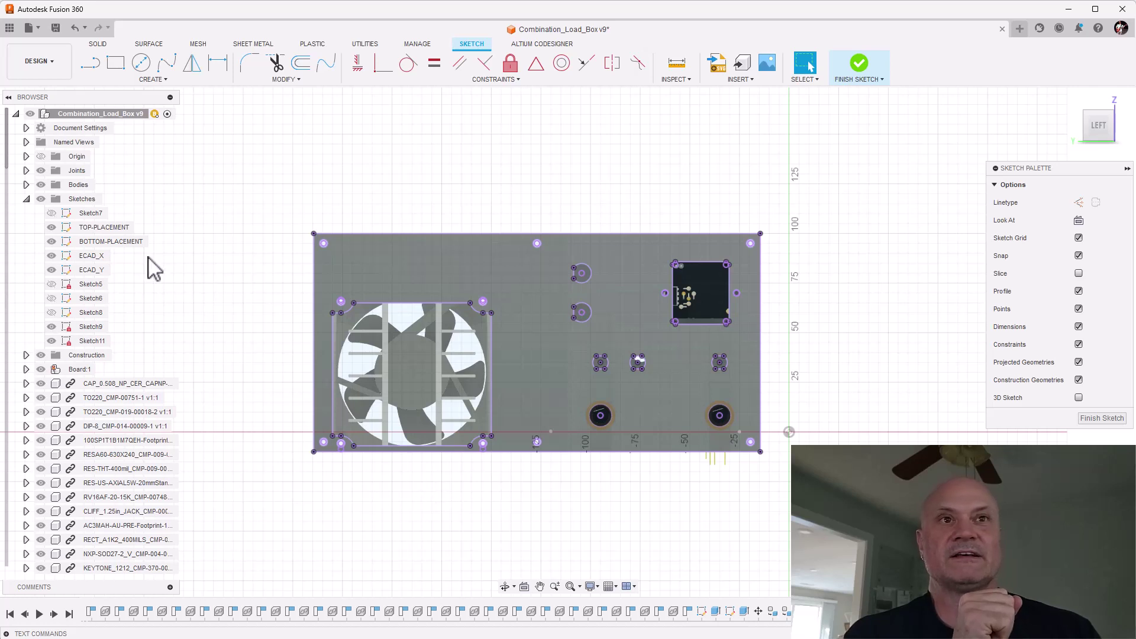
Export Sketch11 as the DXF file RearPanel_Label and finish the sketch.
right_click(86, 341)
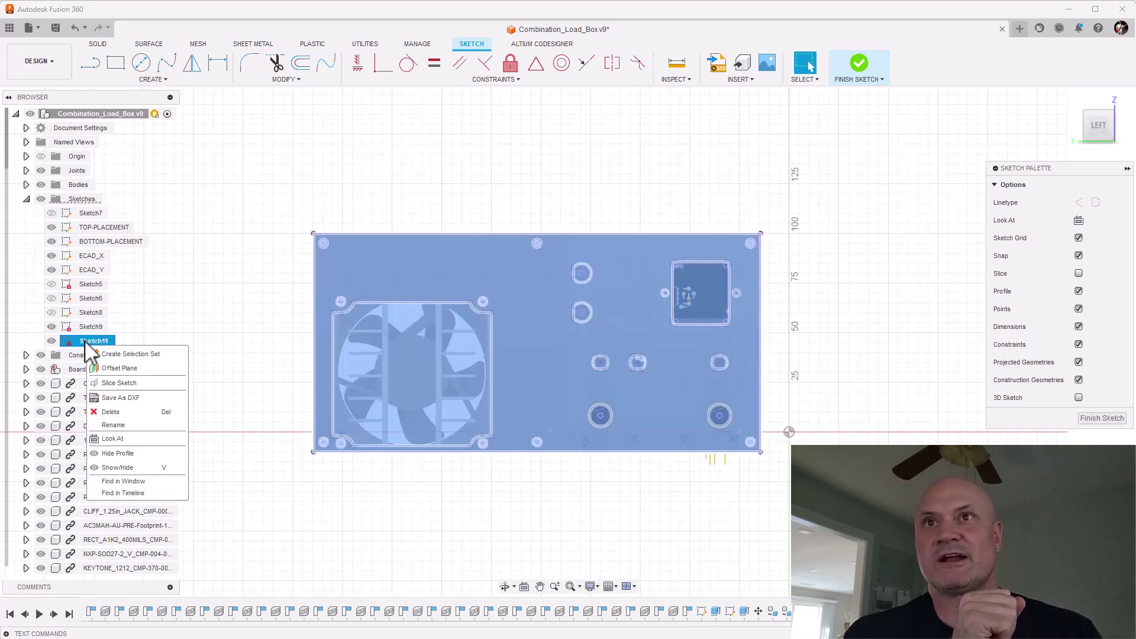
click(113, 398)
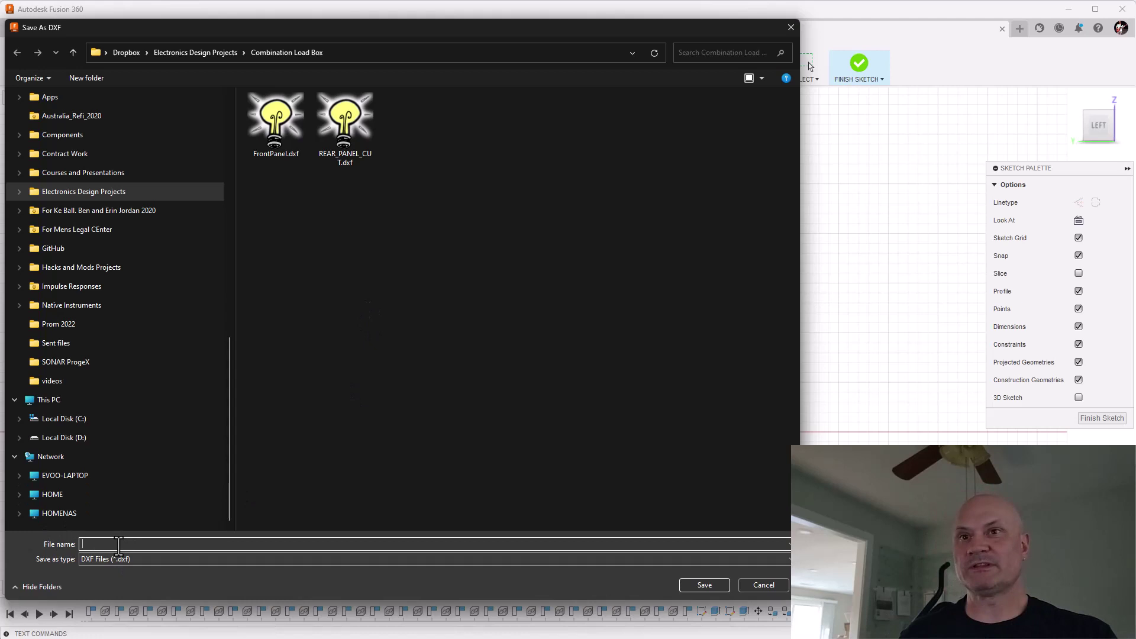
text(R)
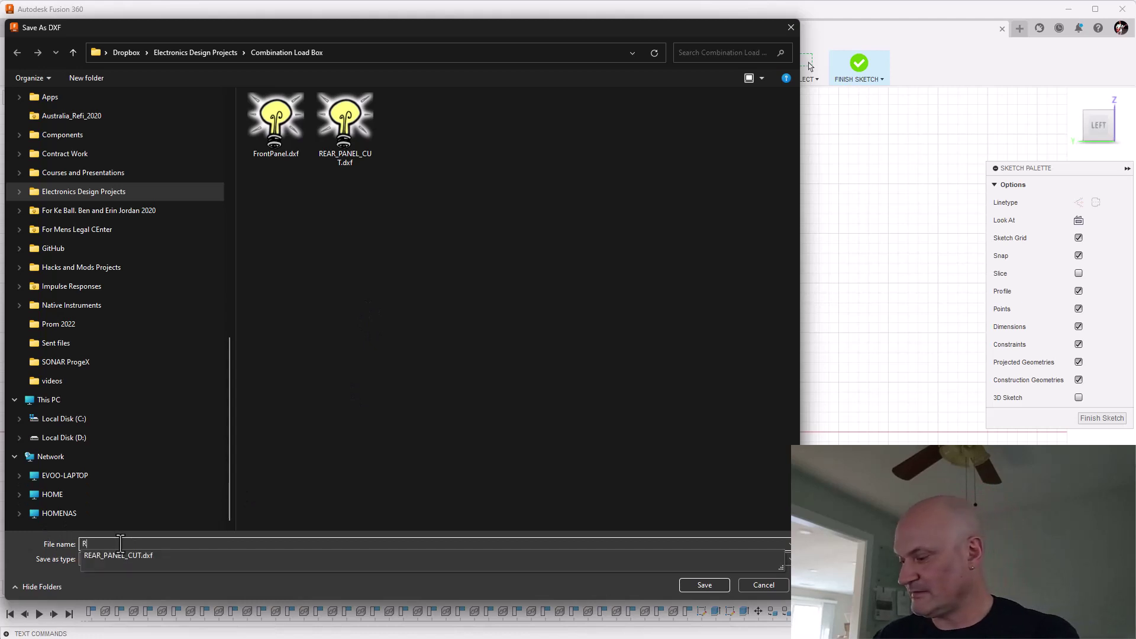
text(earPanel)
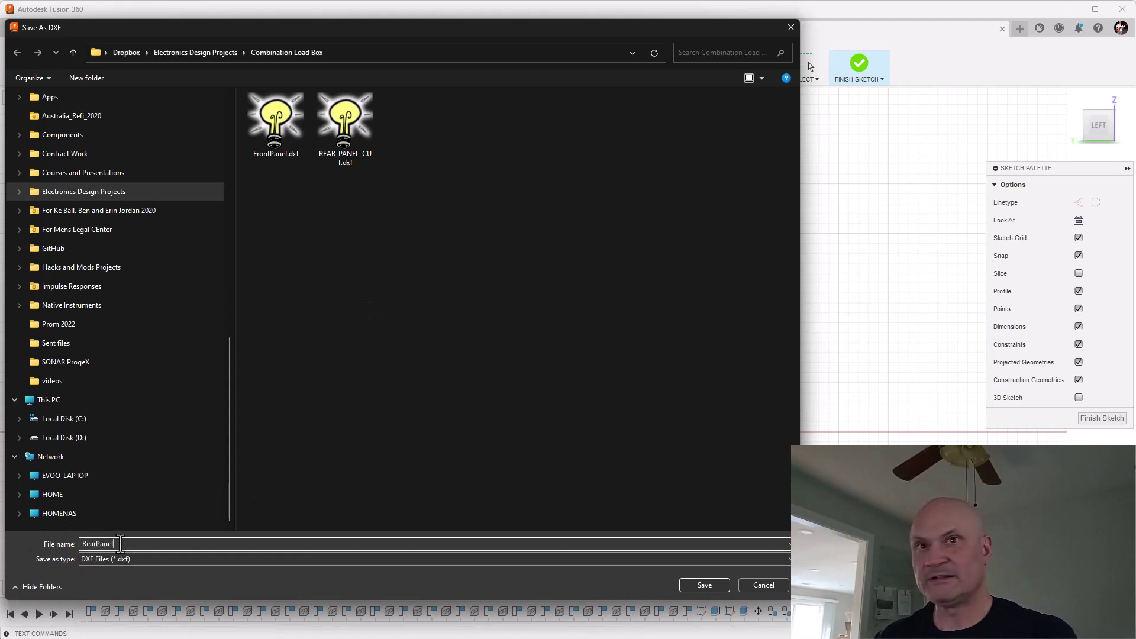
text(_)
text(Lib)
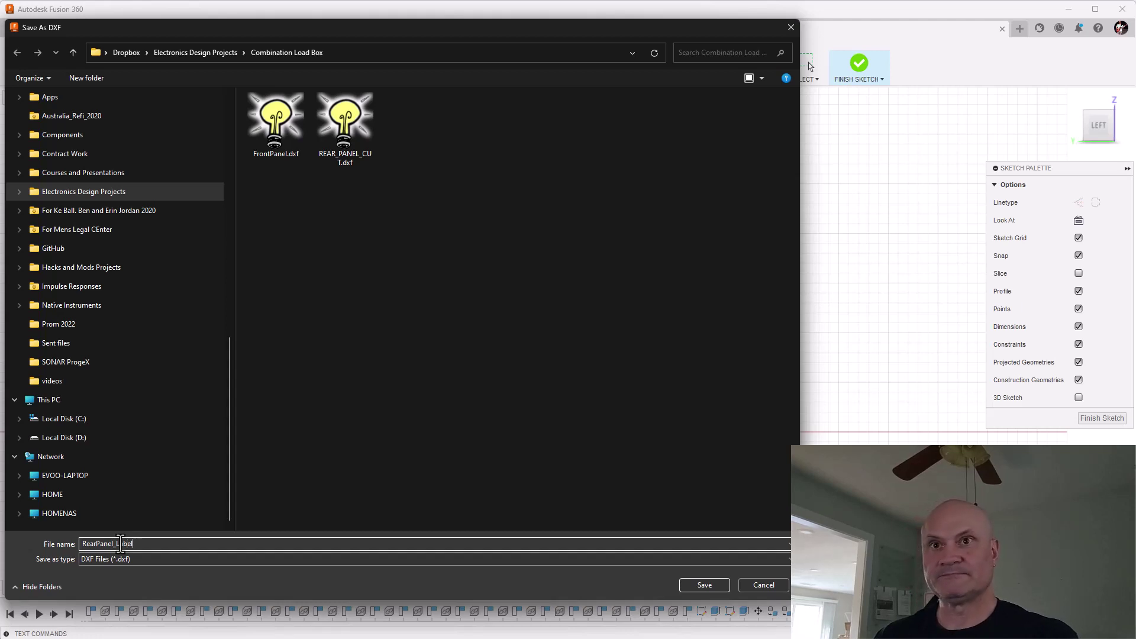
key(Return)
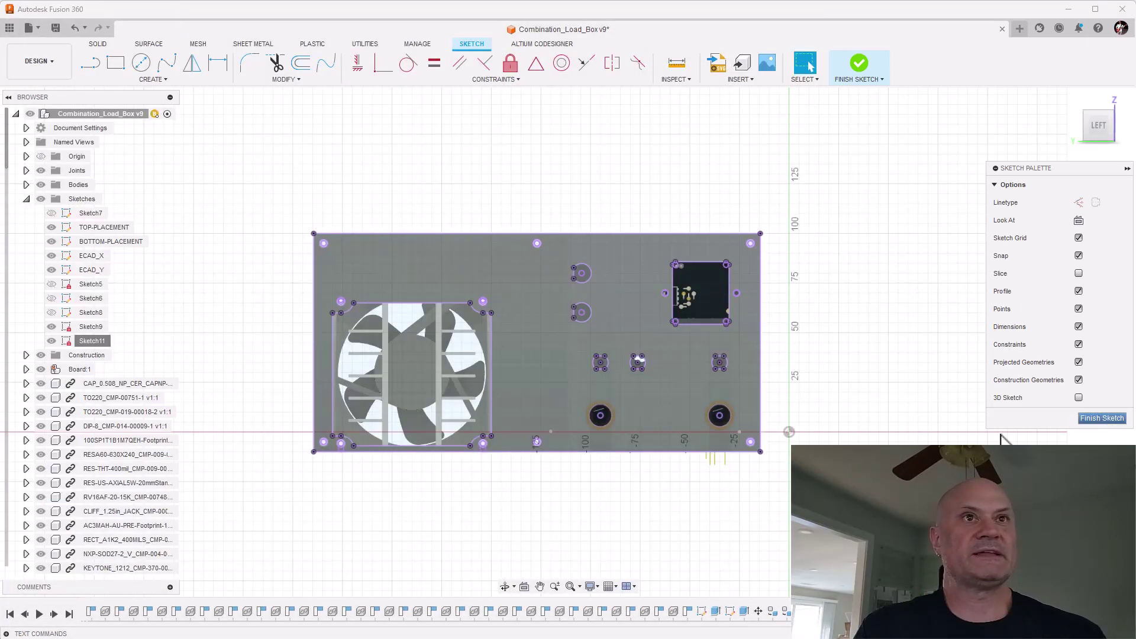
click(1077, 436)
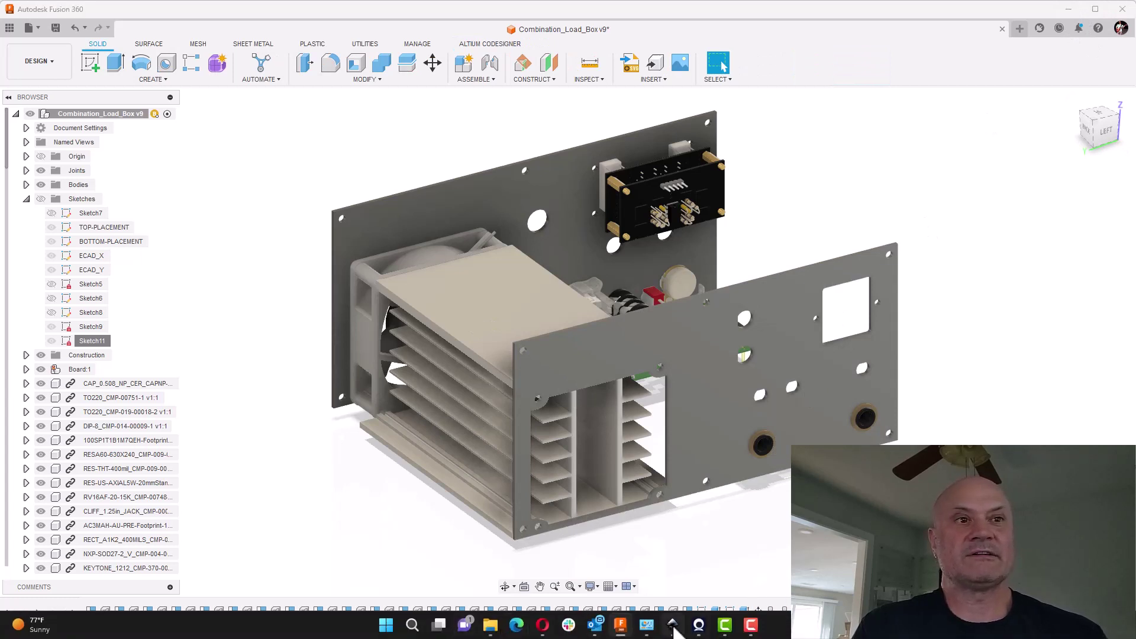
Switch to the Inkscape overlay design and start File > Import.
click(673, 624)
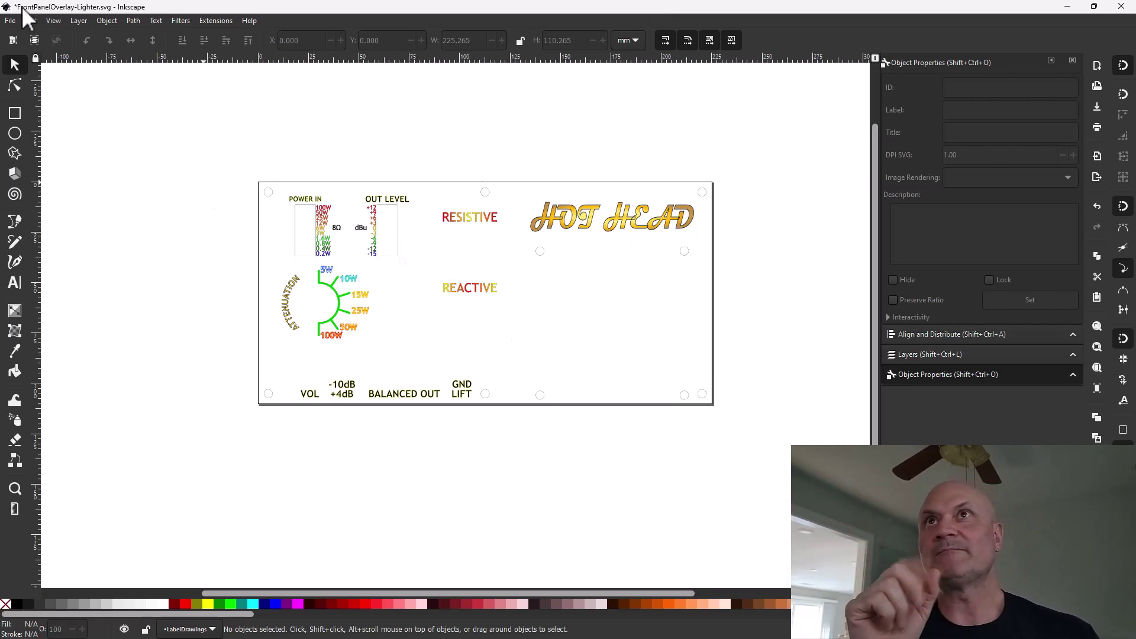
click(10, 21)
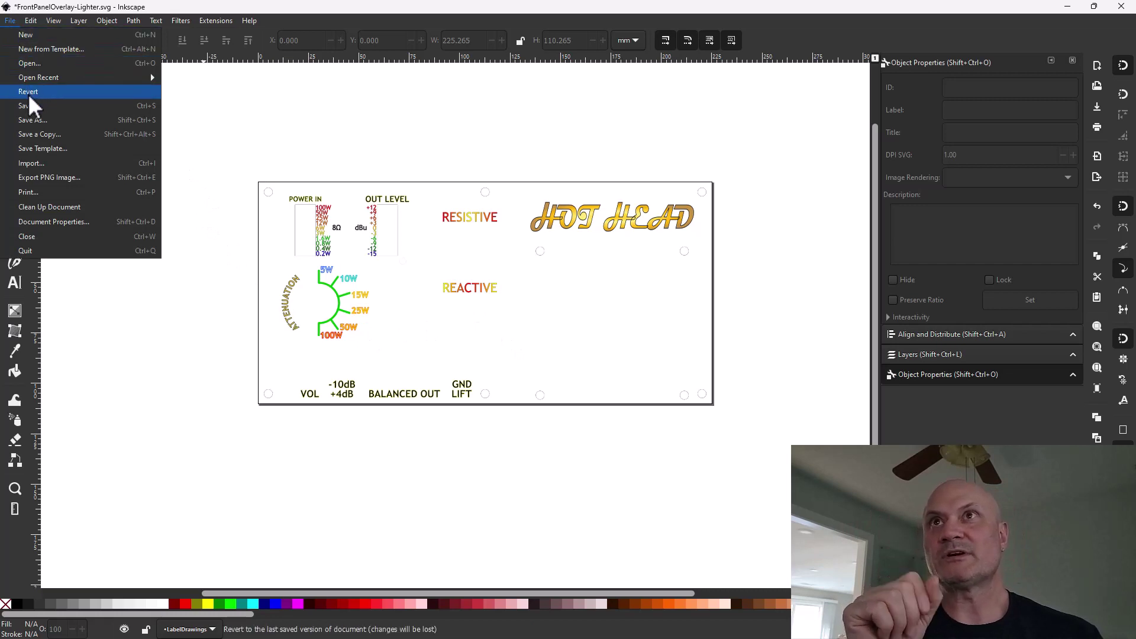
click(32, 163)
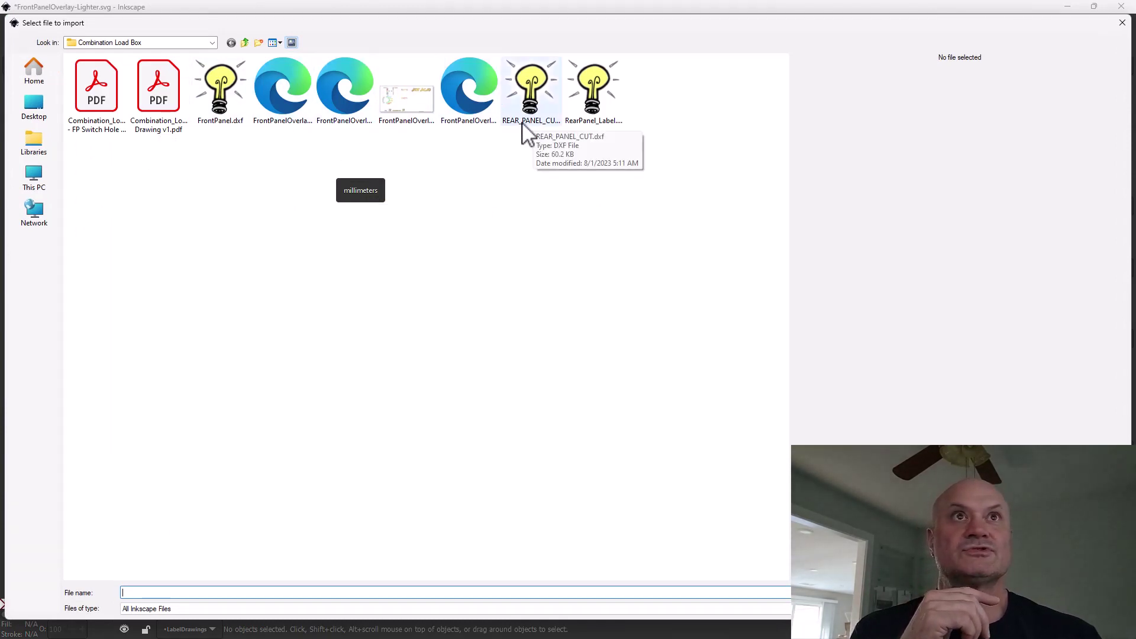
Import RearPanel_Label.dxf, keeping the manual scale factor at 1.
click(591, 83)
key(Return)
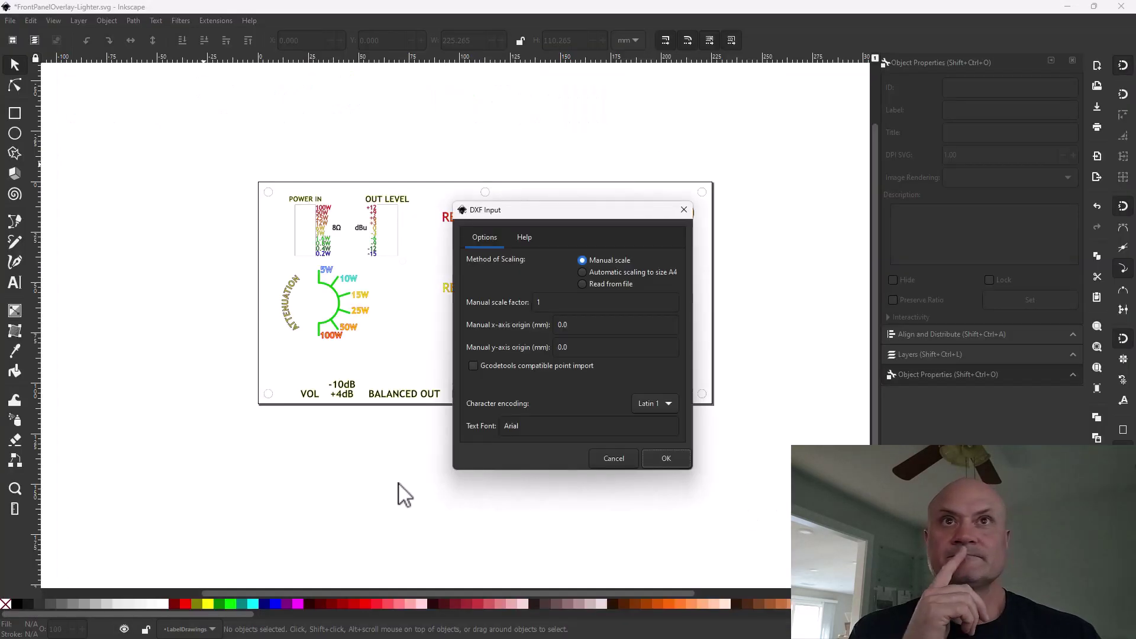
click(564, 304)
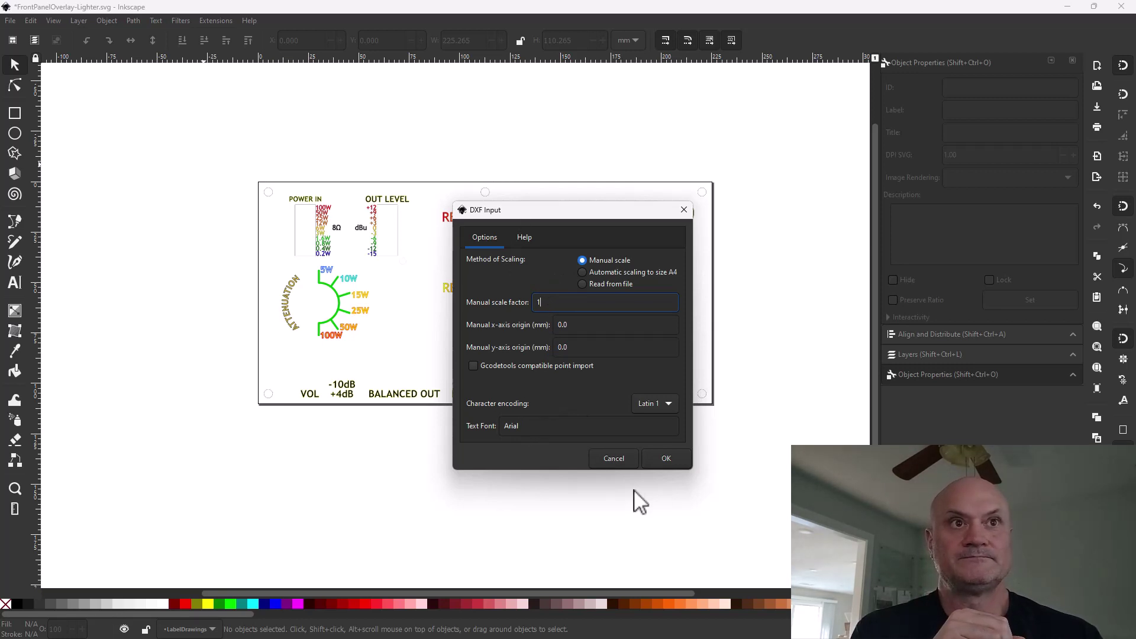
click(662, 459)
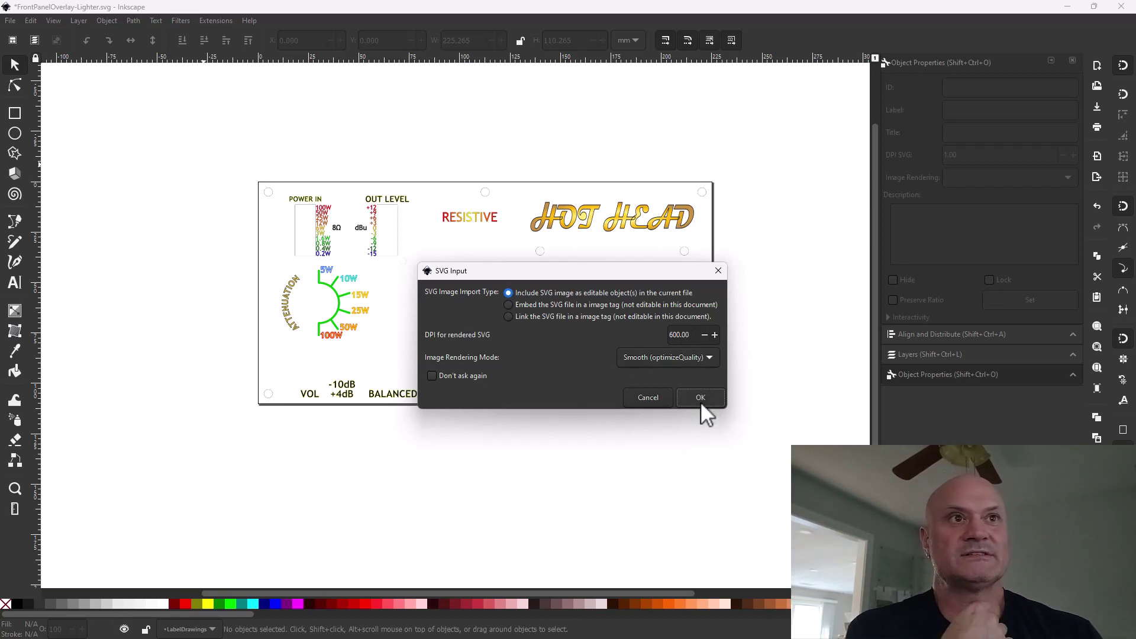
Import the cutouts as editable objects and move the 22-object group into a new document.
click(700, 399)
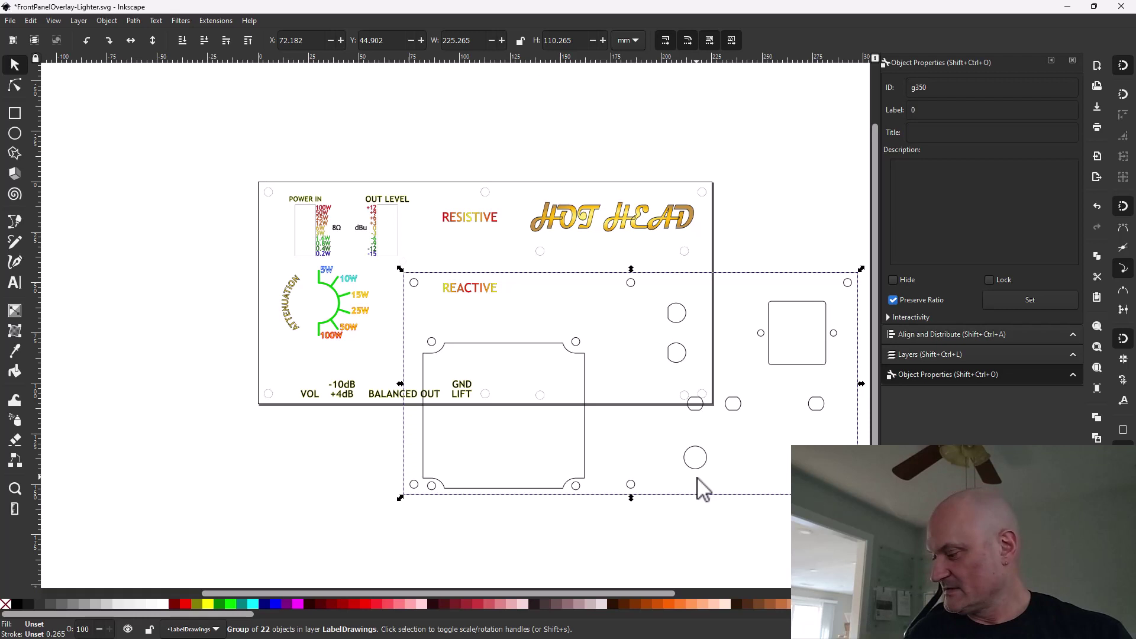
key(Delete)
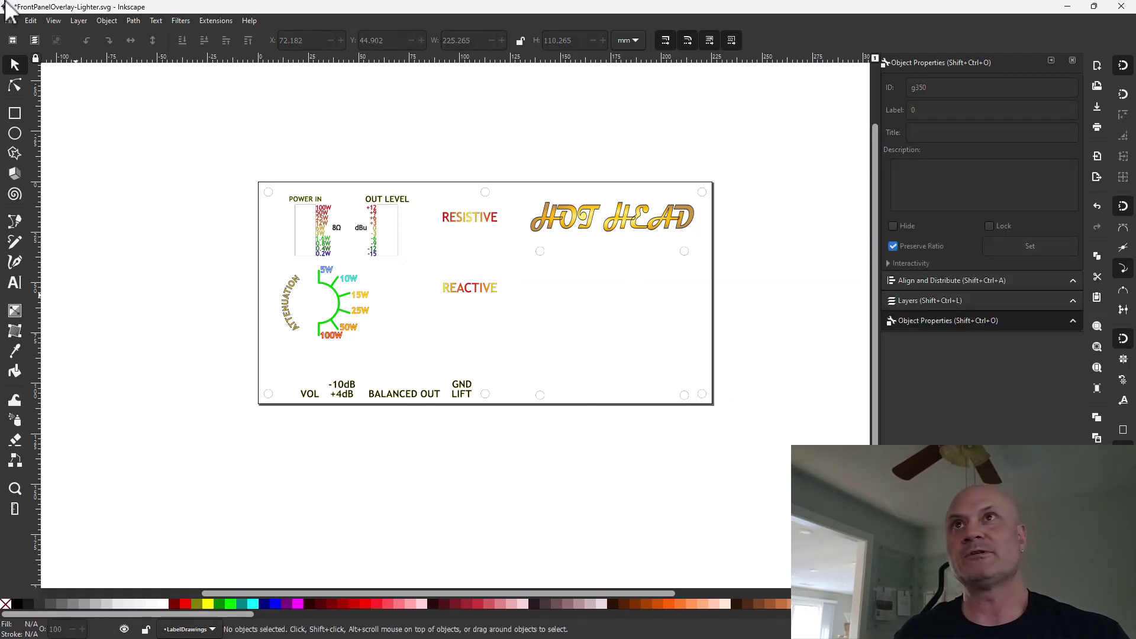
click(10, 21)
click(18, 35)
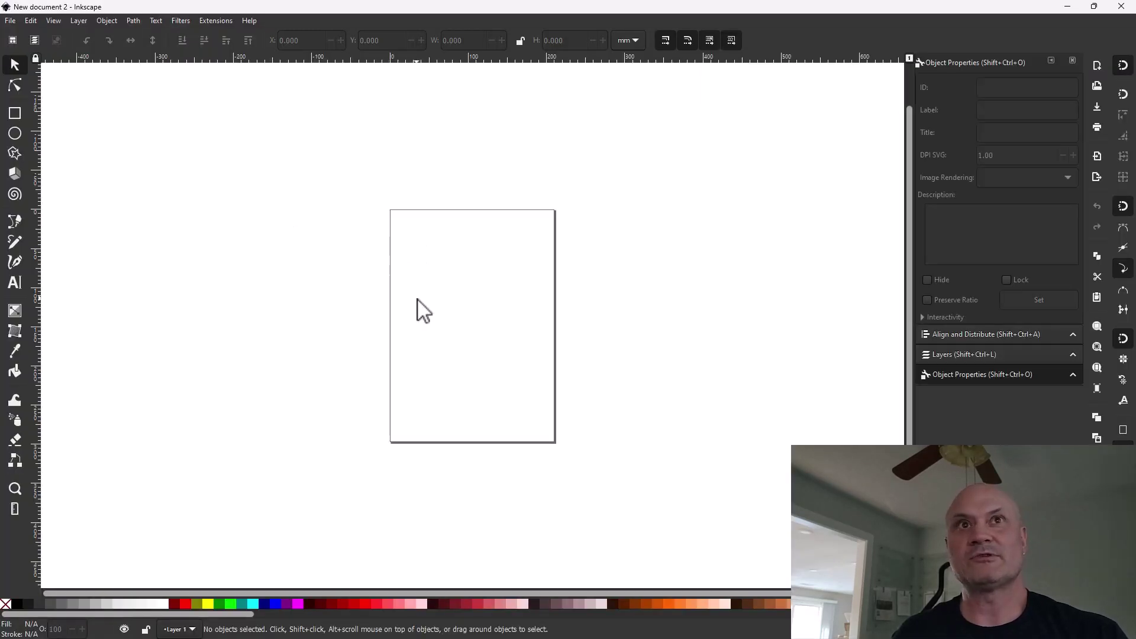
key(ctrl+v)
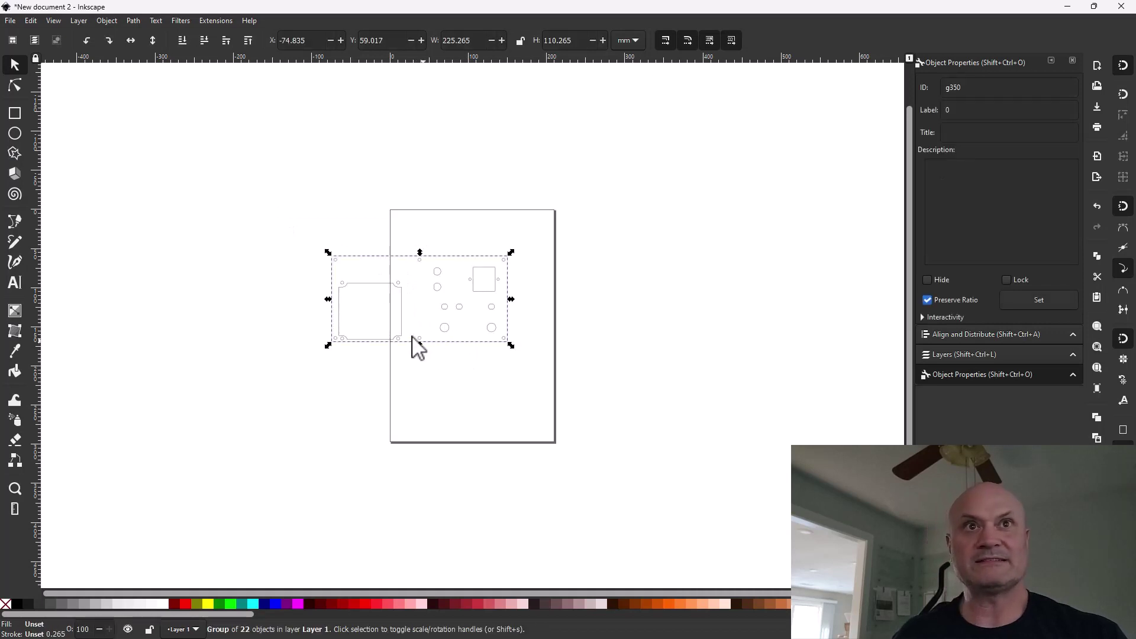
Fit the new document's page to the 225.26 × 110.26 mm panel drawing in Document Properties.
click(10, 20)
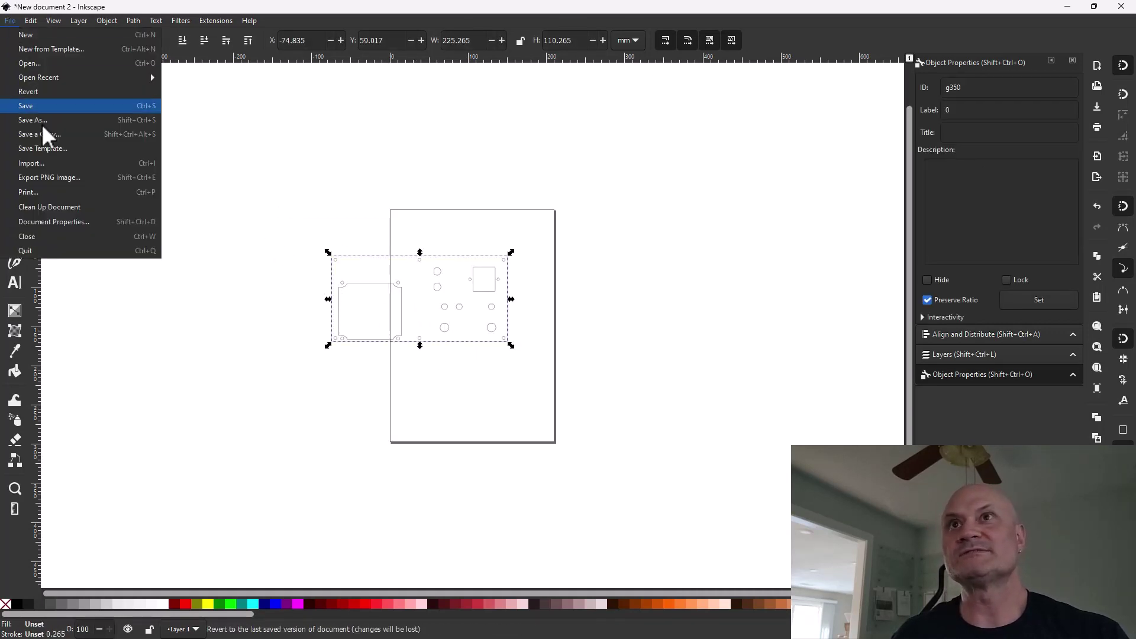
click(59, 220)
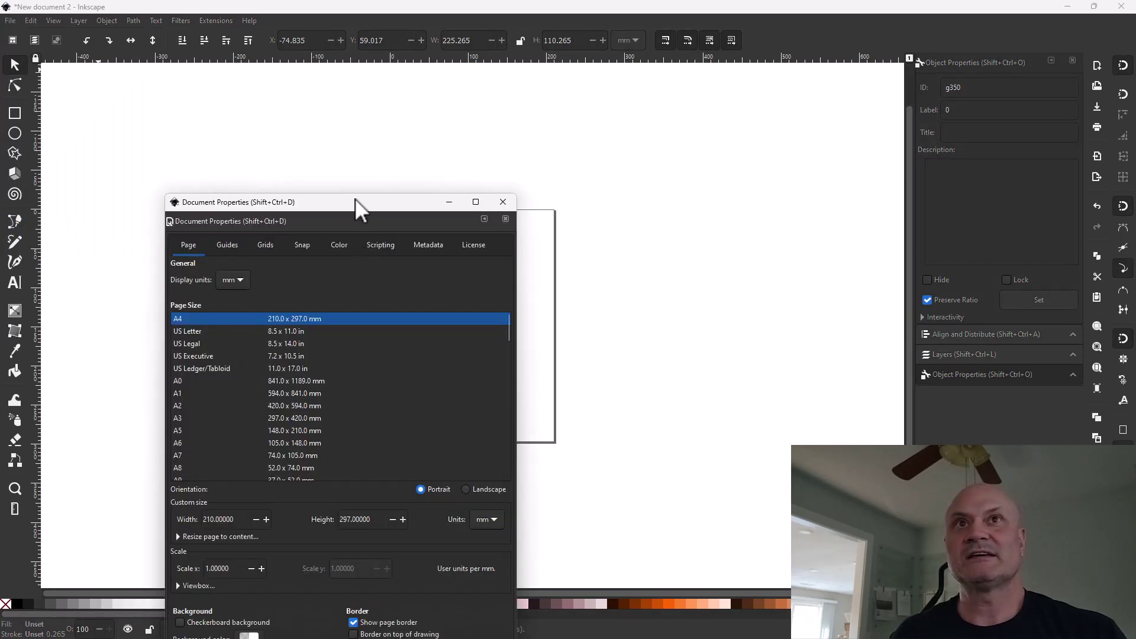
drag(355, 200, 253, 24)
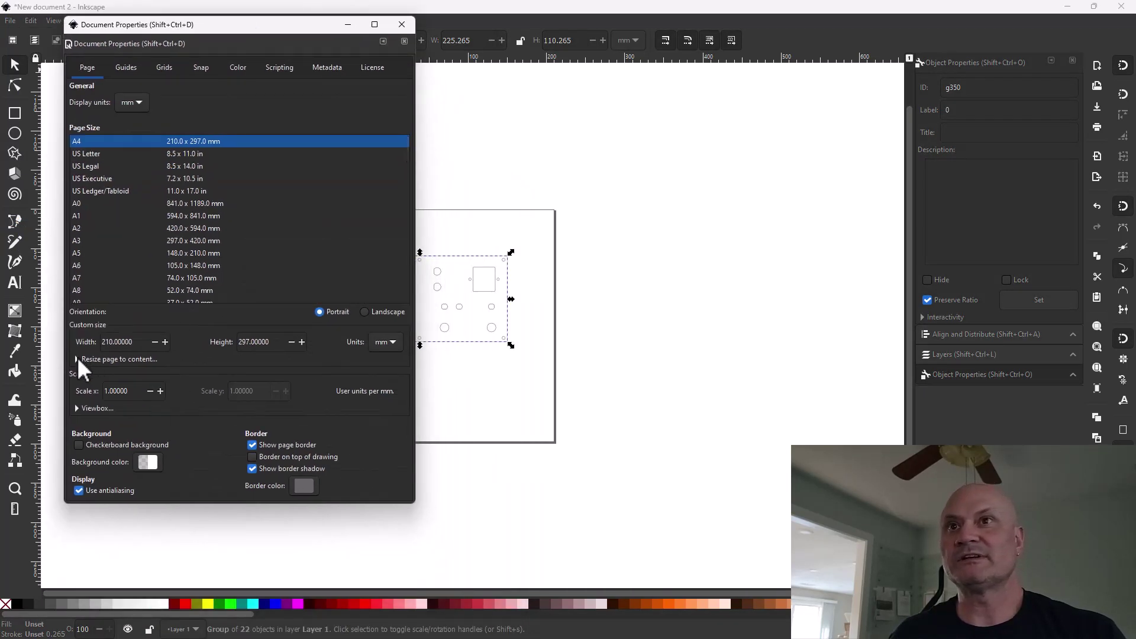
click(78, 359)
click(187, 352)
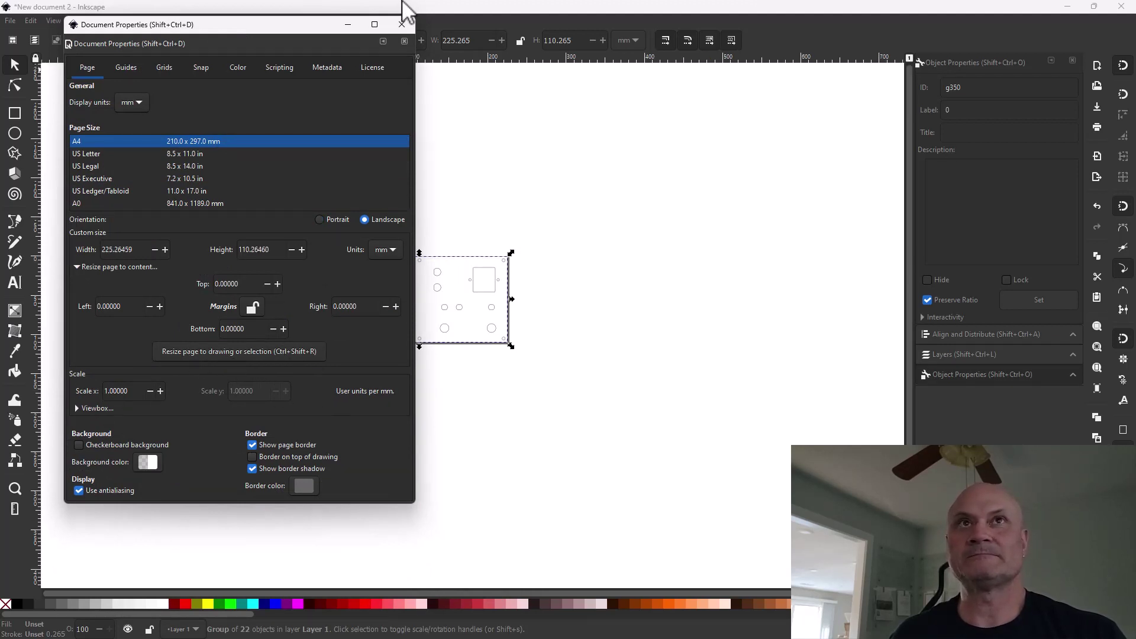
click(401, 25)
ctrl+scroll(425, 293, down, 4)
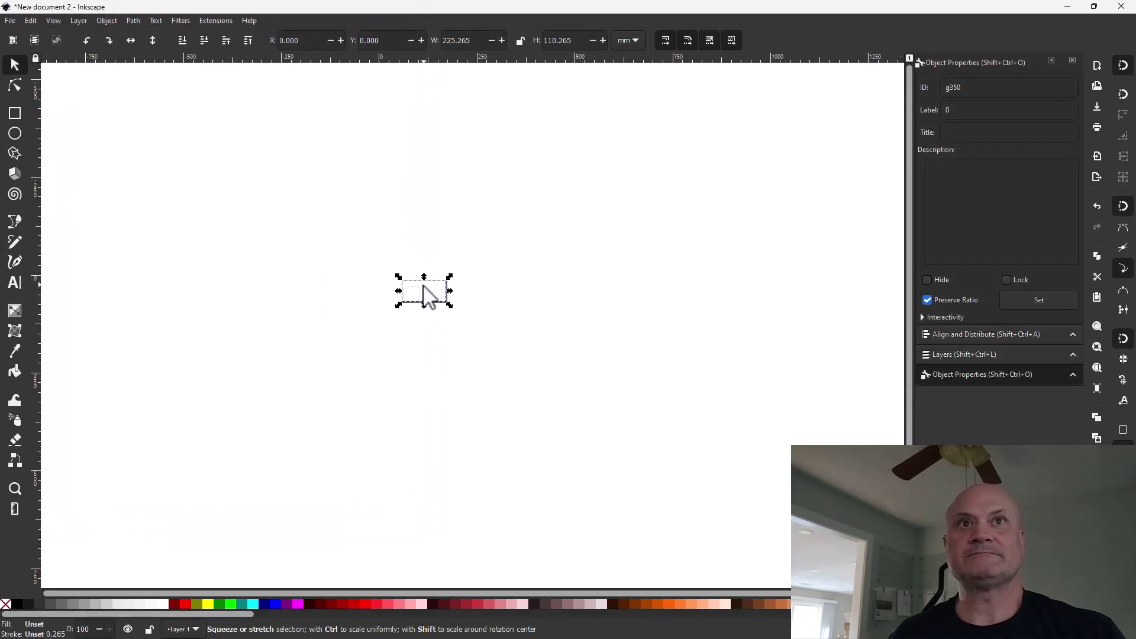
ctrl+scroll(423, 285, up, 6)
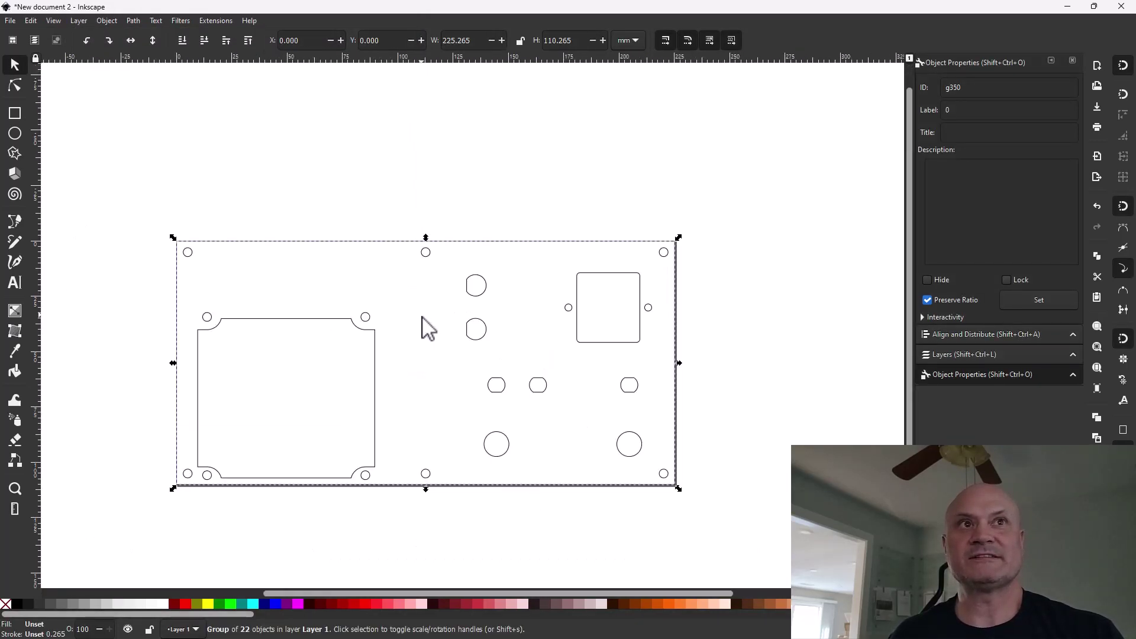
middle_drag(317, 204, 337, 174)
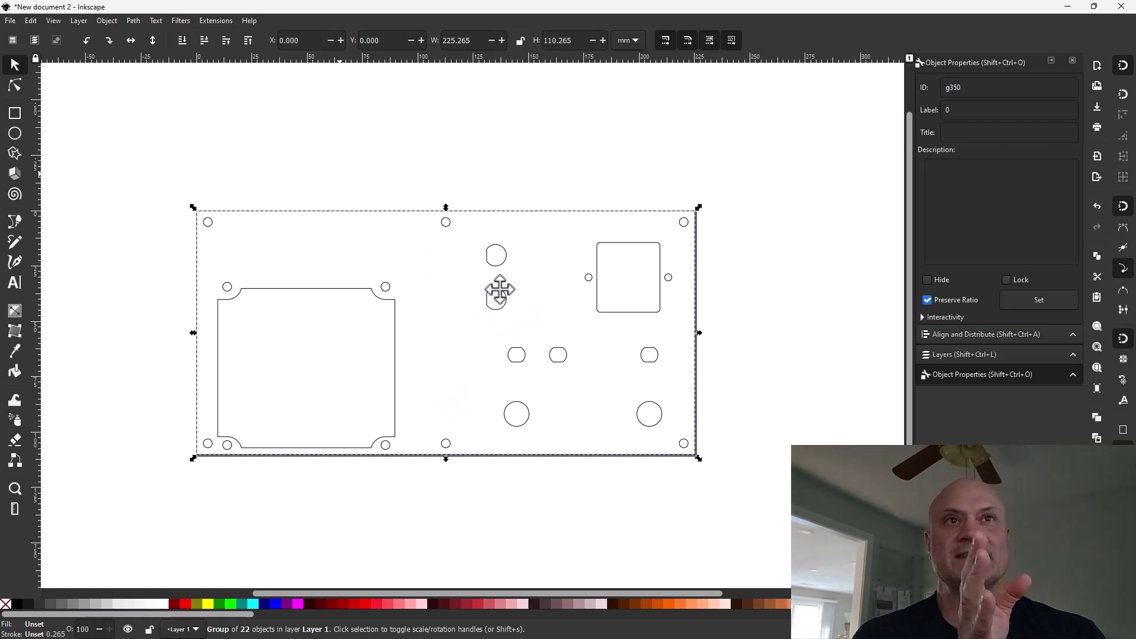
key(Escape)
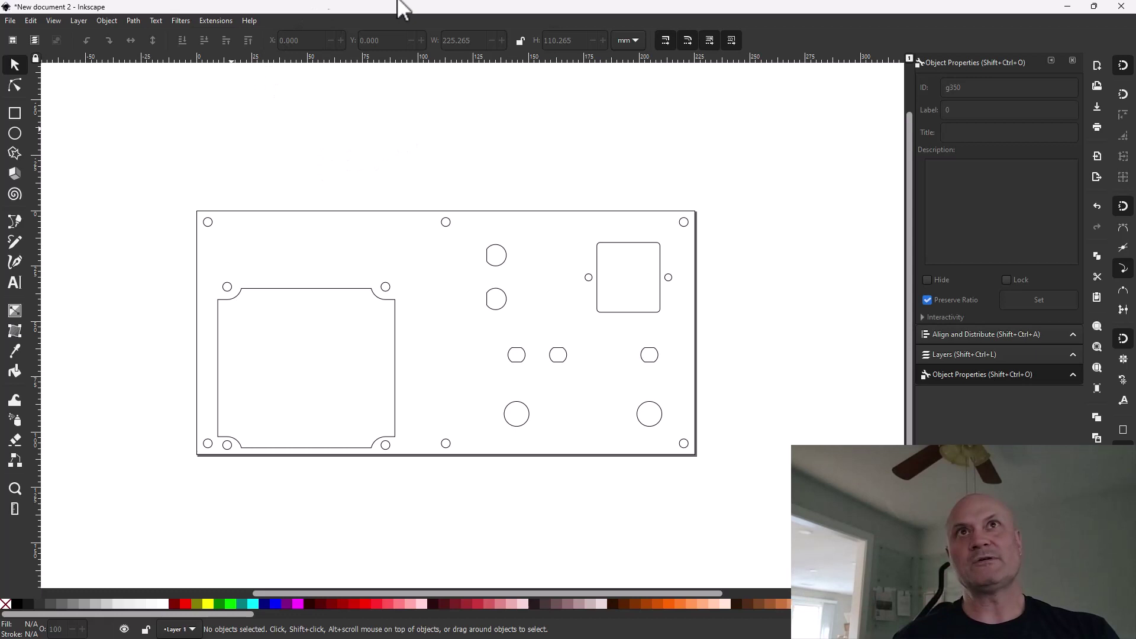
Minimize New document 2 and show the overlay's Layers list in FrontPanelOverlay-Lighter.svg.
click(1063, 8)
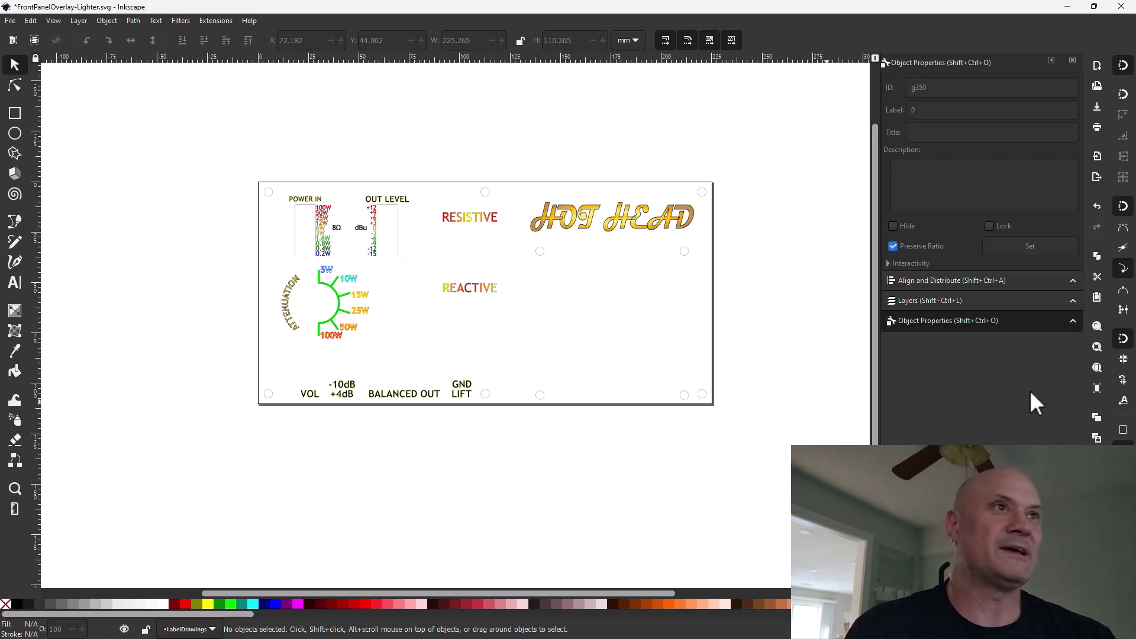
click(936, 300)
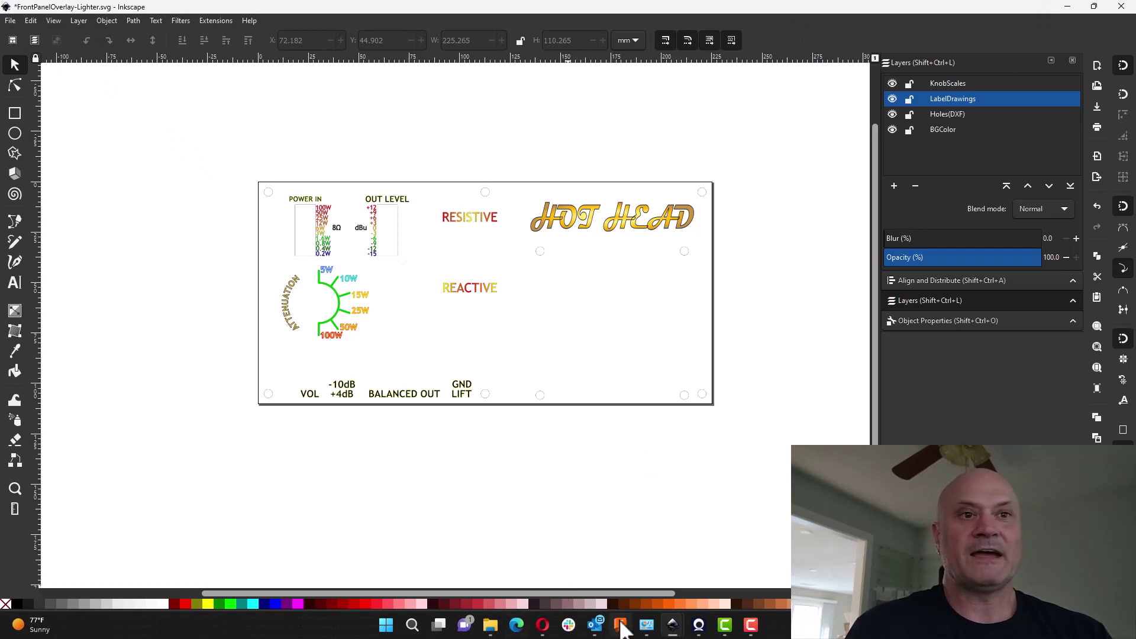
Return to Fusion 360, orbit to face the front panel, and start Insert Canvas.
click(621, 625)
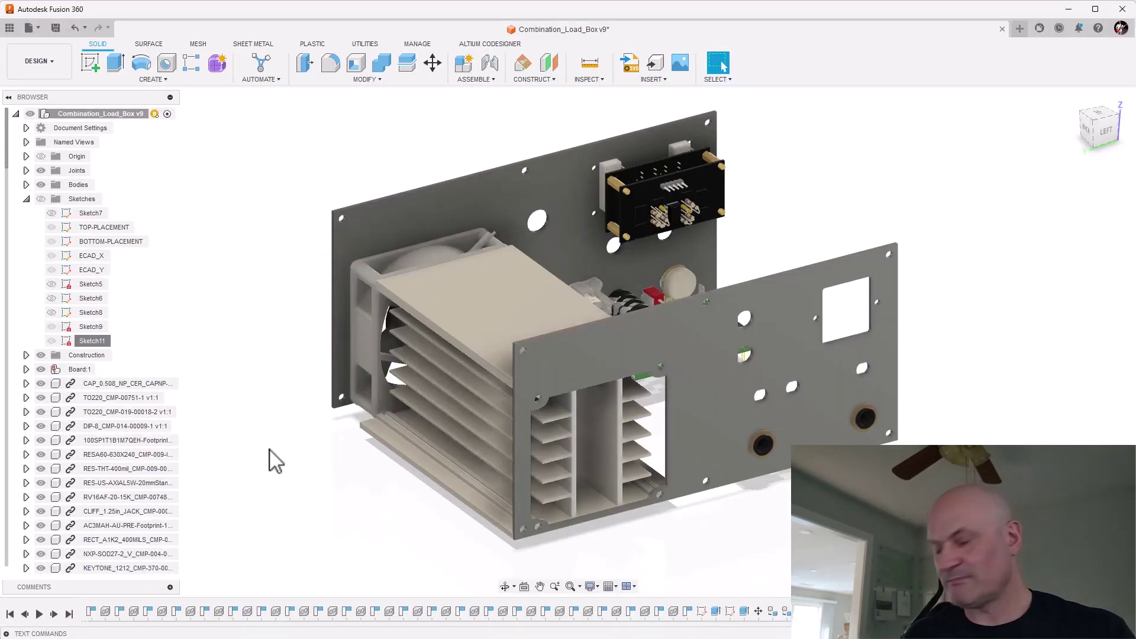
shift+middle_drag(269, 456, 457, 452)
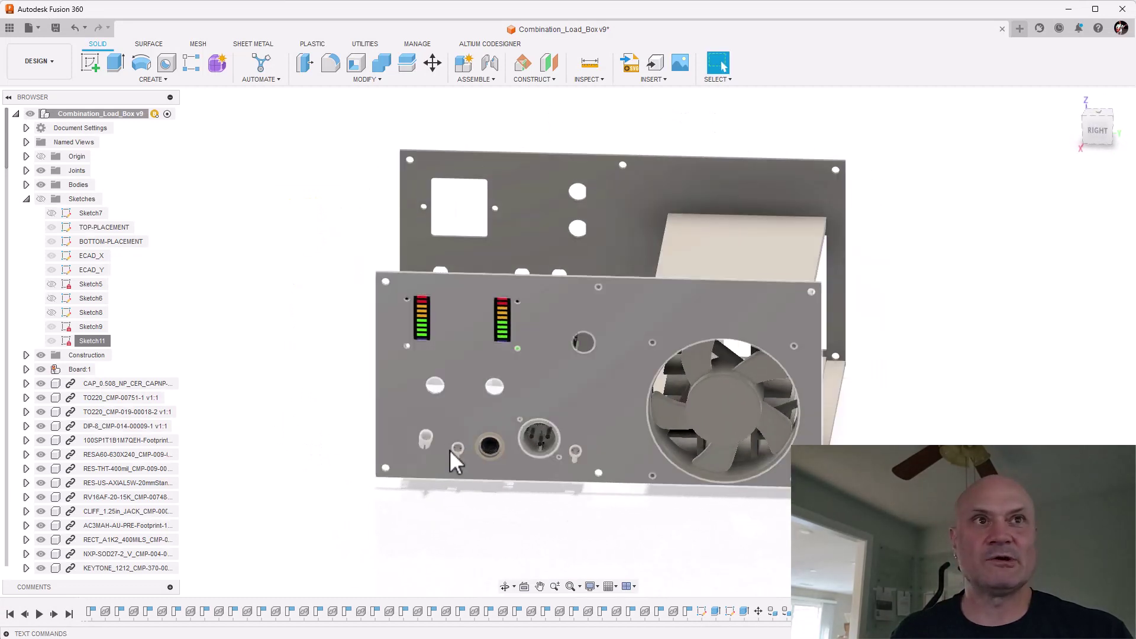
mouse_move(448, 512)
middle_down()
mouse_move(371, 479)
mouse_move(432, 503)
middle_up()
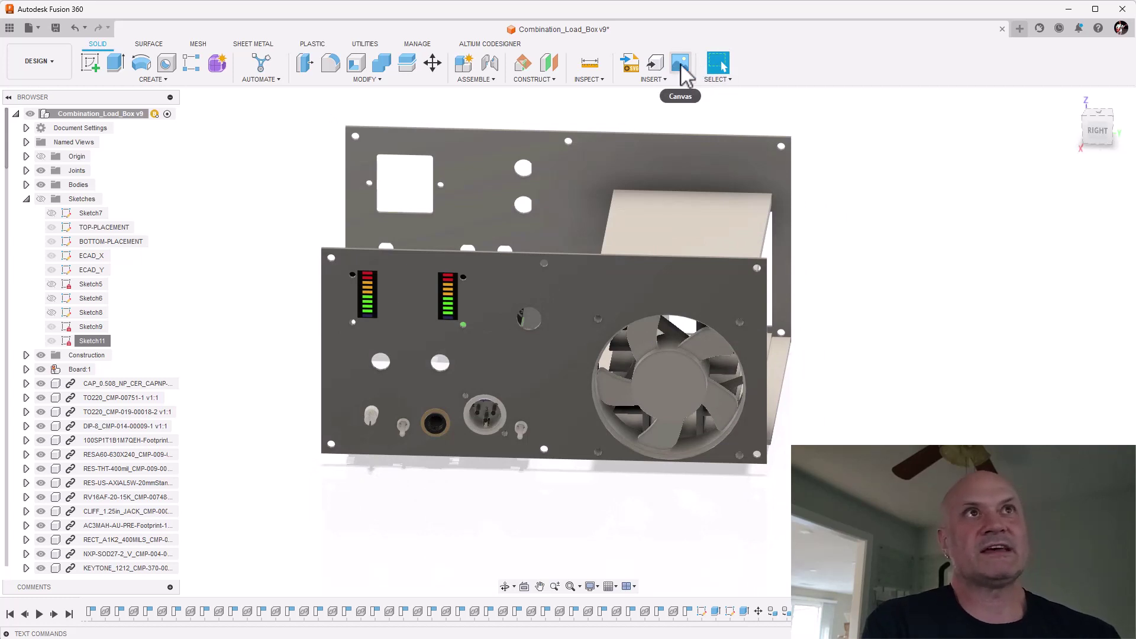
click(652, 79)
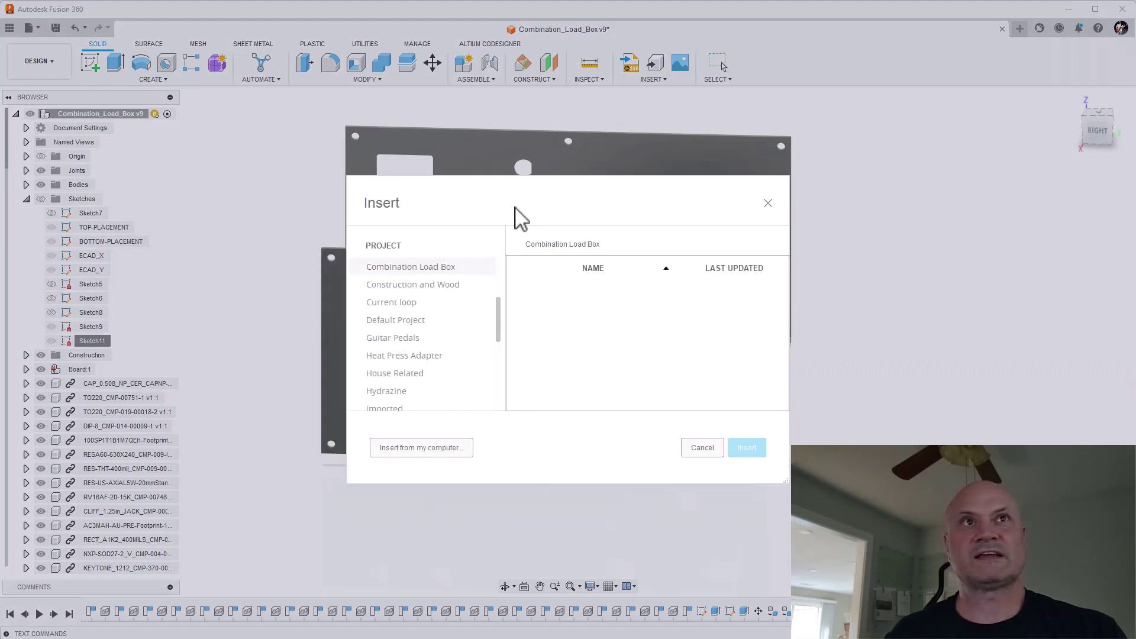
Load FrontPanelOverlay-Lighter.png from the computer as the canvas image.
click(438, 452)
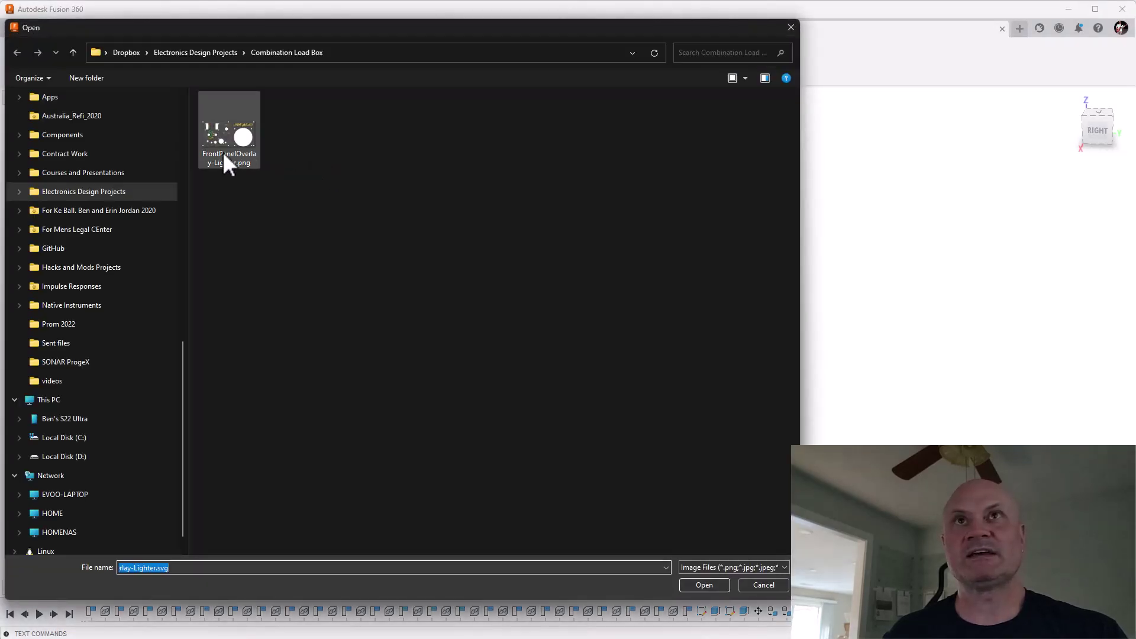
click(223, 155)
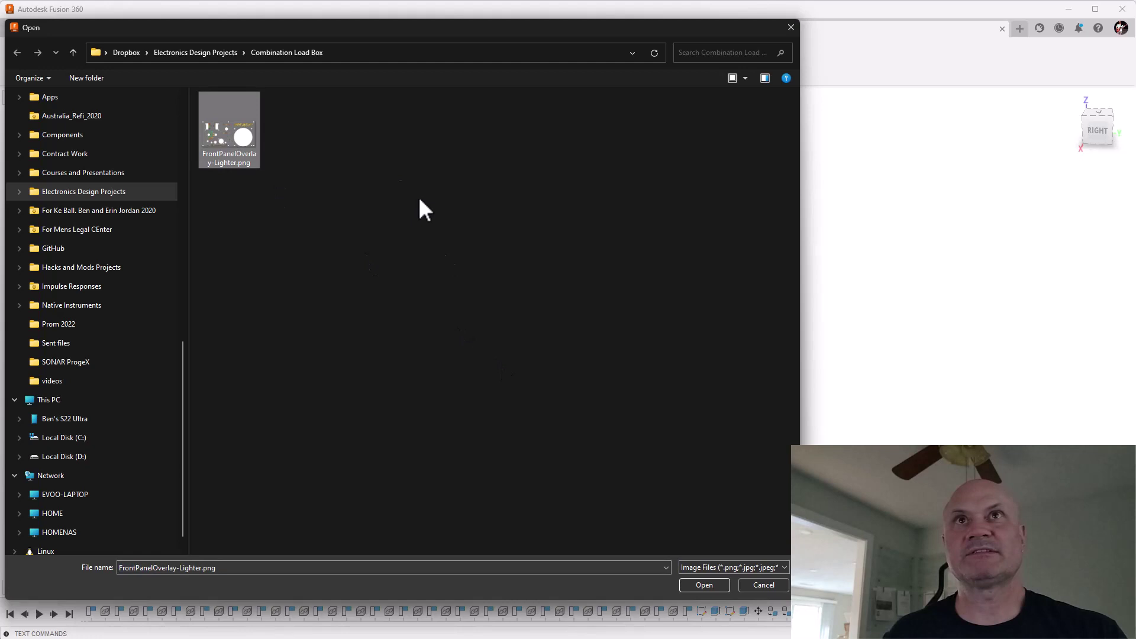
click(704, 585)
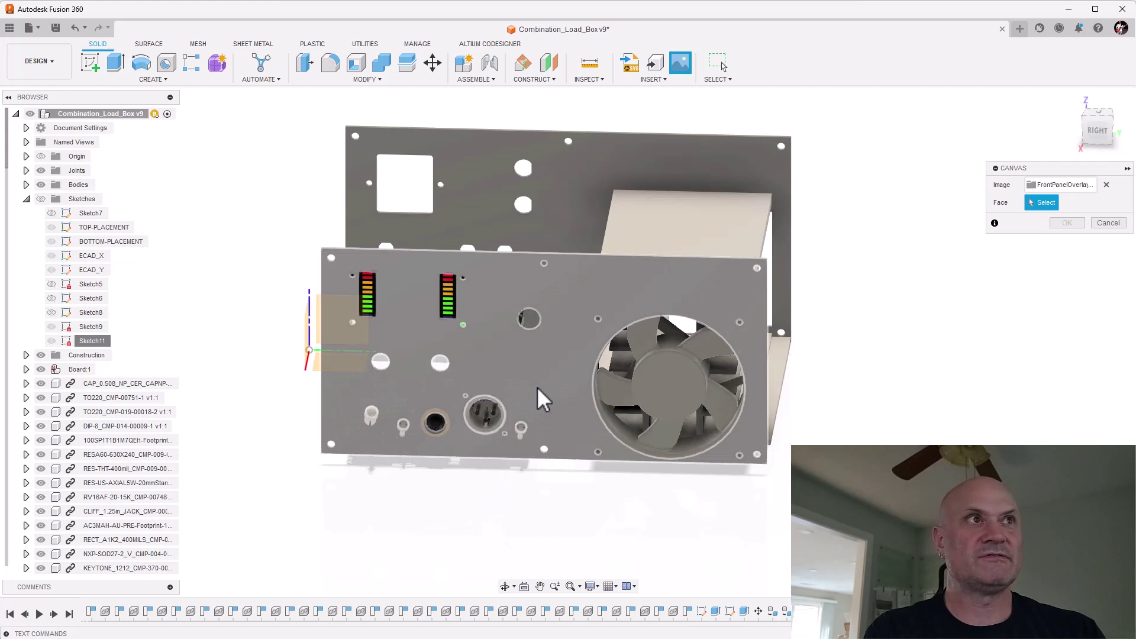
Place the overlay canvas on the front panel face with Display Through and Selectable off.
click(538, 388)
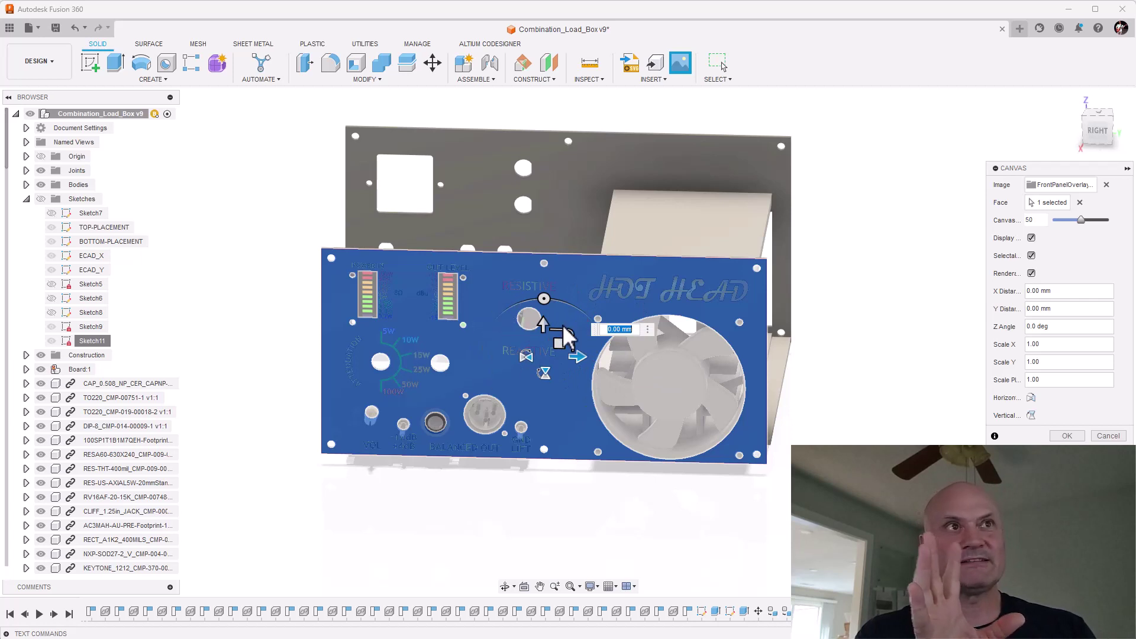
click(1031, 237)
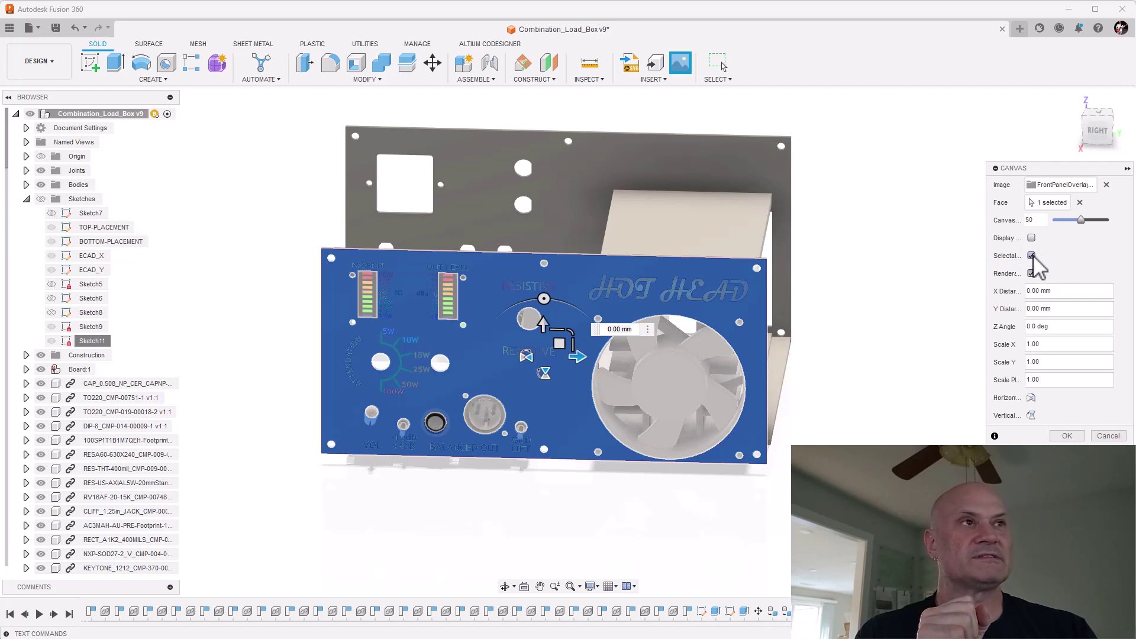
click(1031, 254)
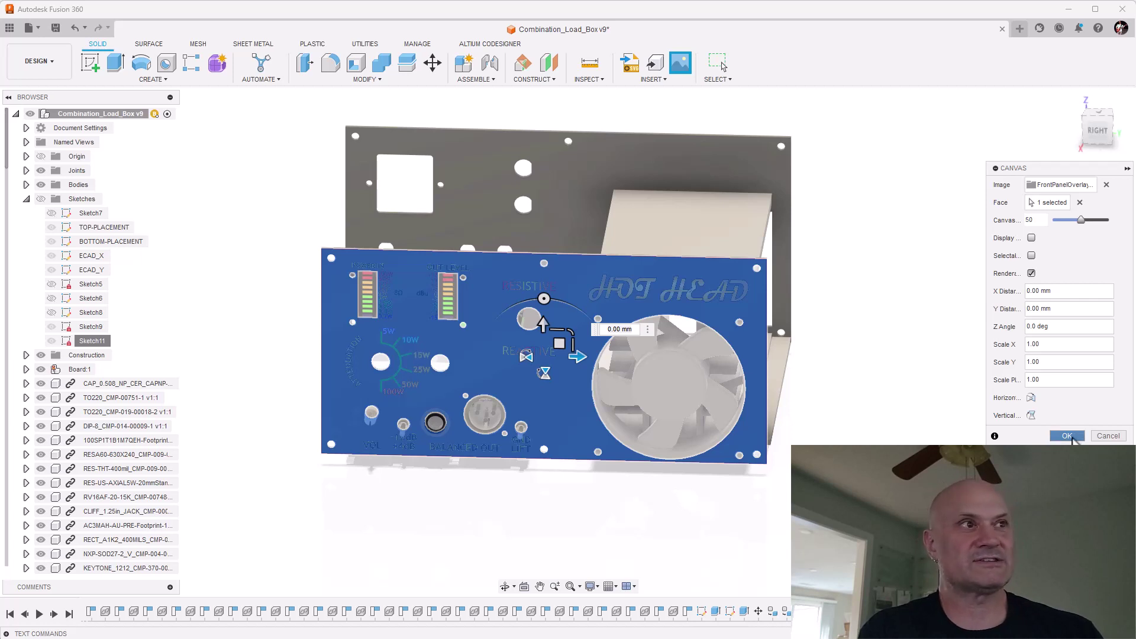
key(Return)
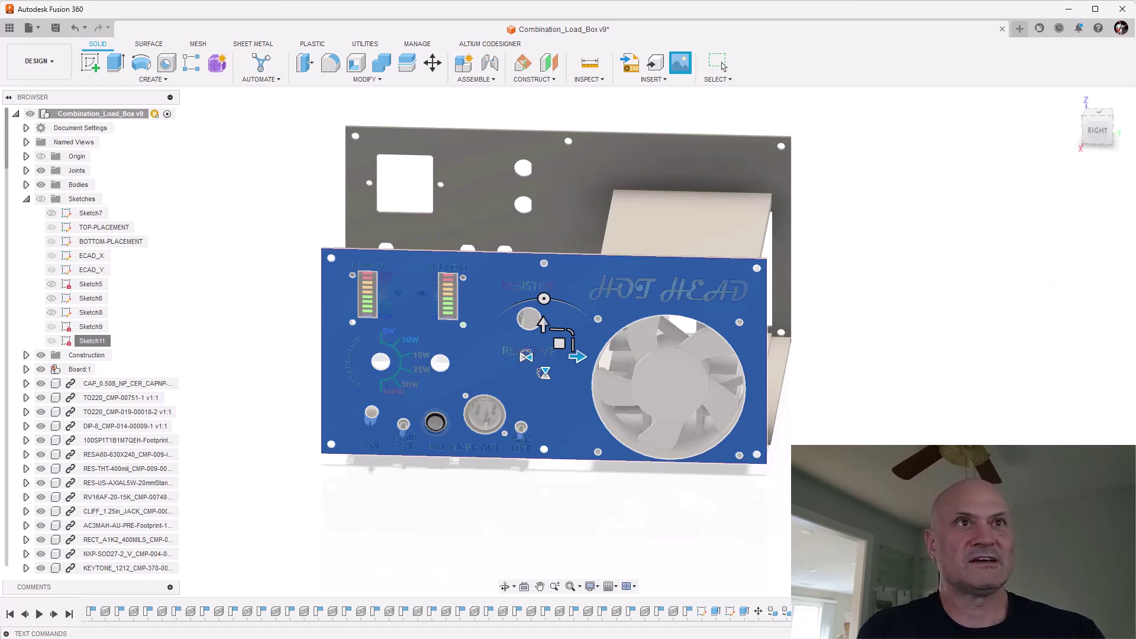
shift+middle_drag(482, 538, 461, 525)
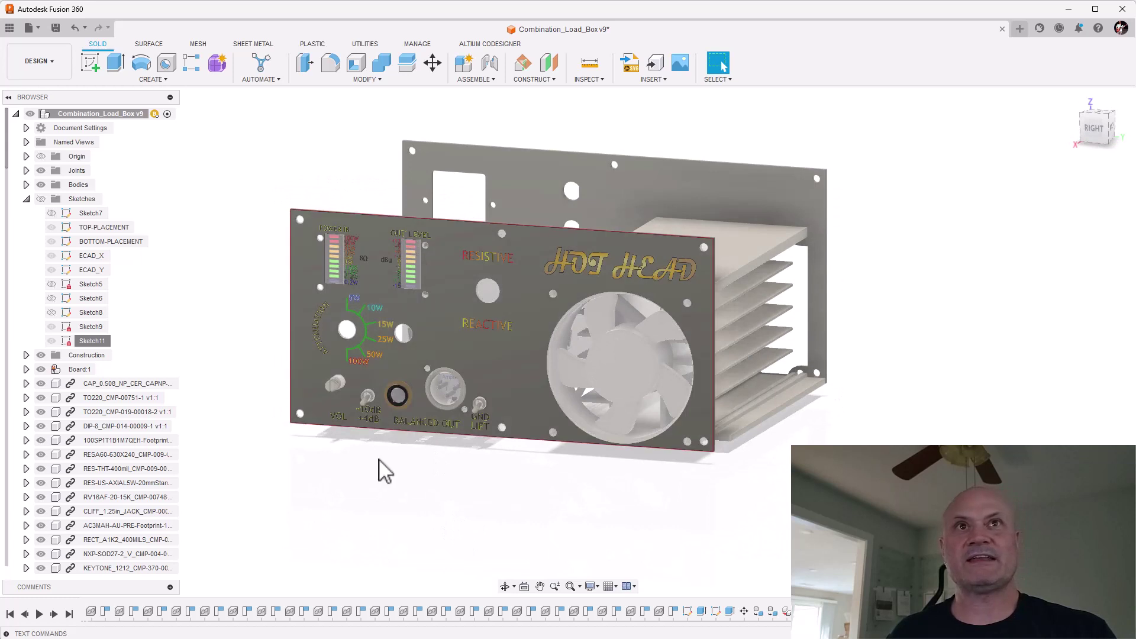
shift+middle_drag(367, 497, 436, 469)
shift+middle_drag(380, 497, 435, 377)
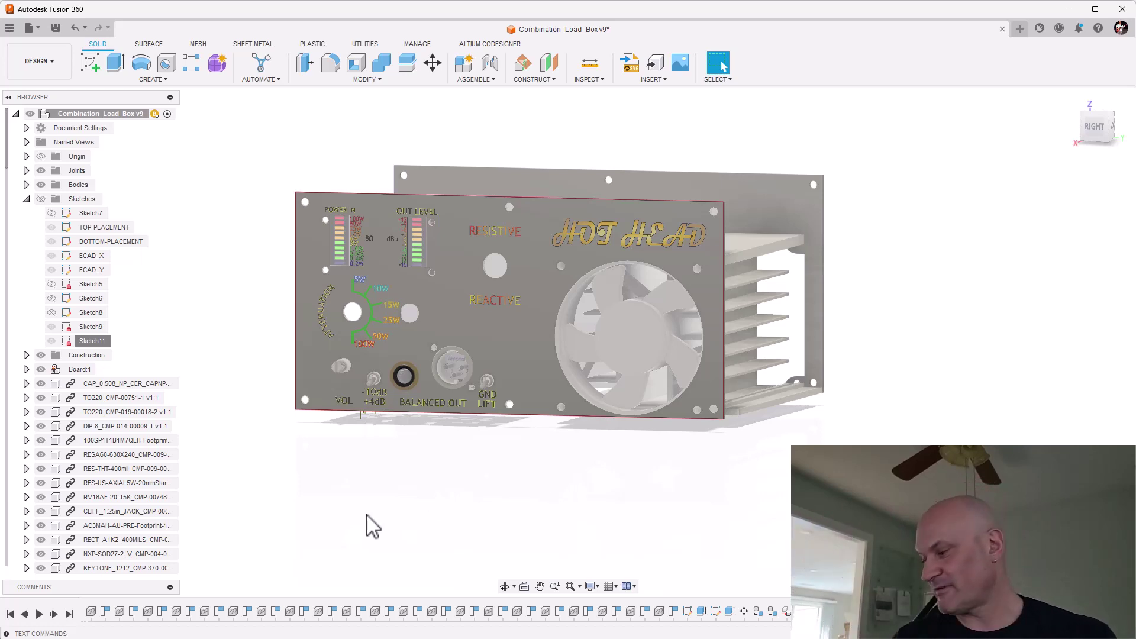
shift+middle_drag(310, 480, 449, 337)
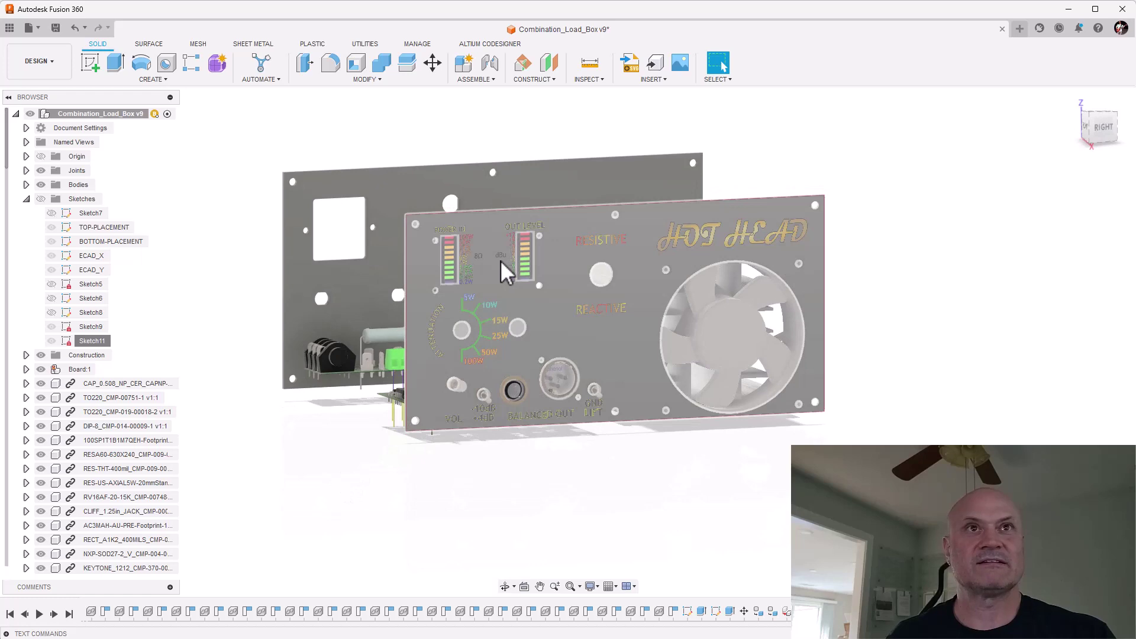
scroll(500, 260, up, 5)
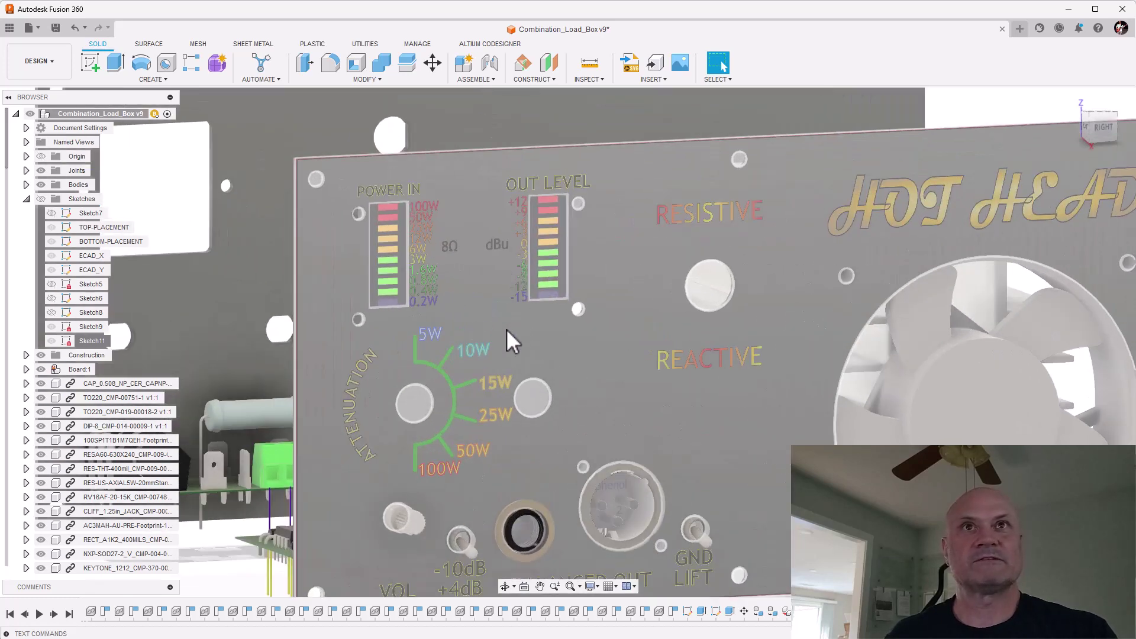
scroll(507, 333, down, 4)
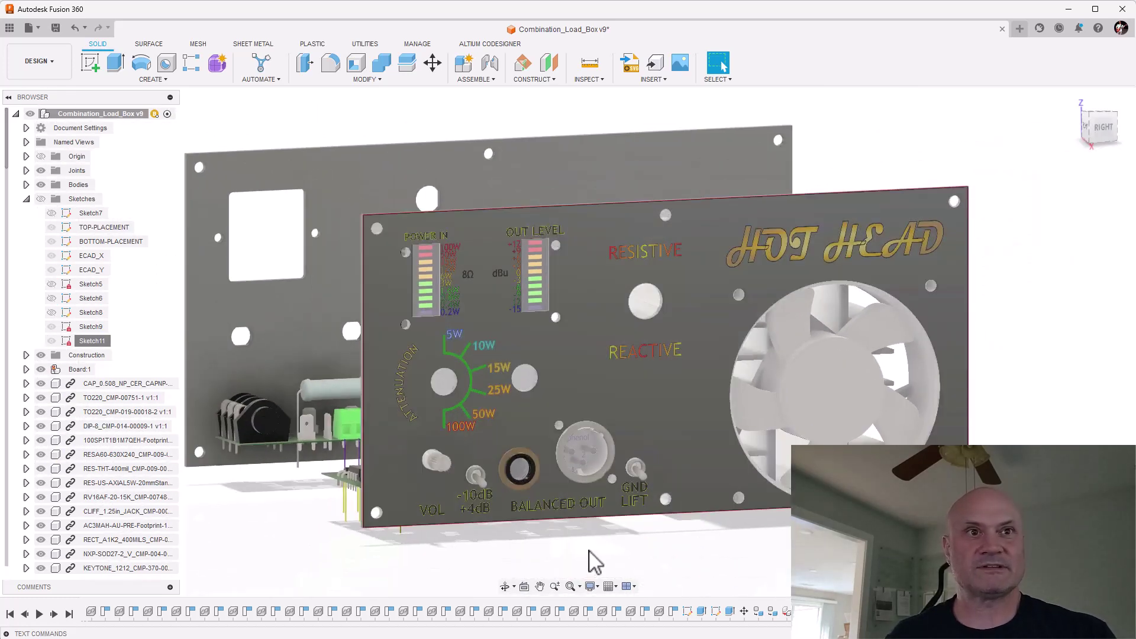